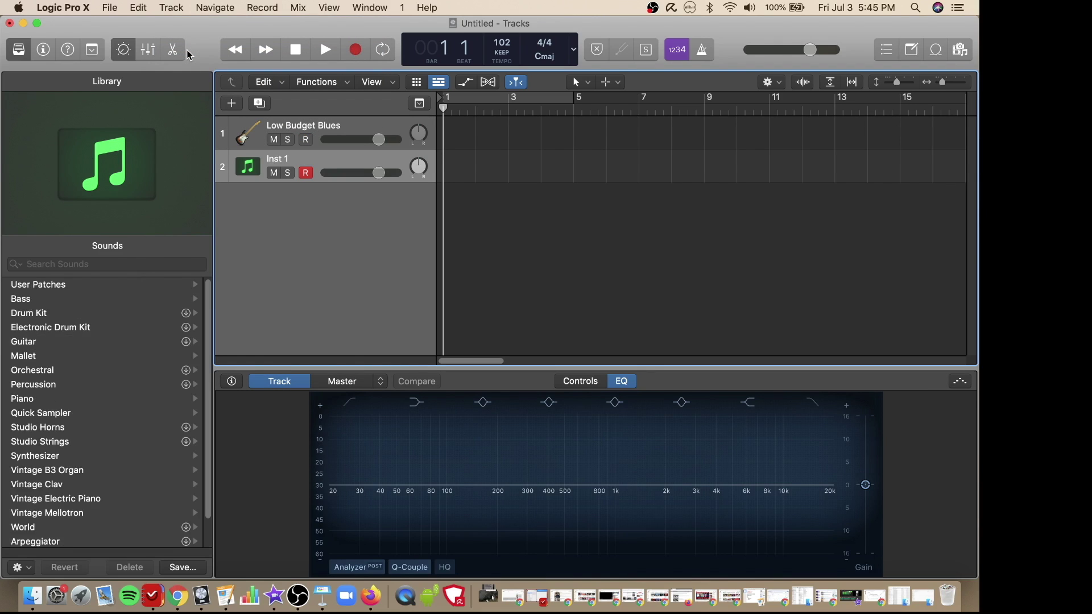
Step: Load the Motown Revisited drum kit onto the second track
left_click(59, 315)
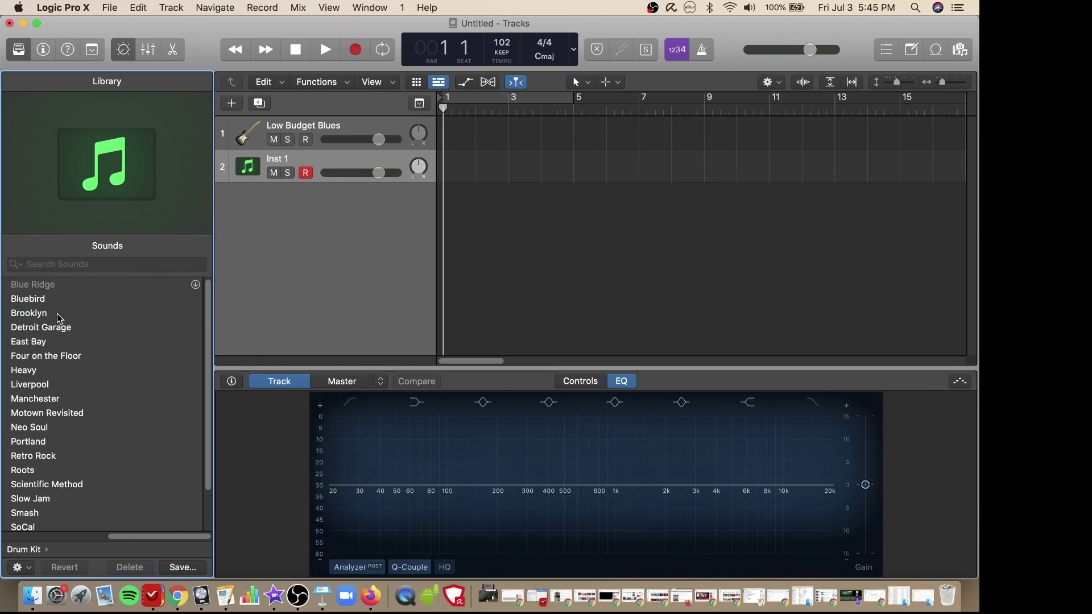
left_click(54, 344)
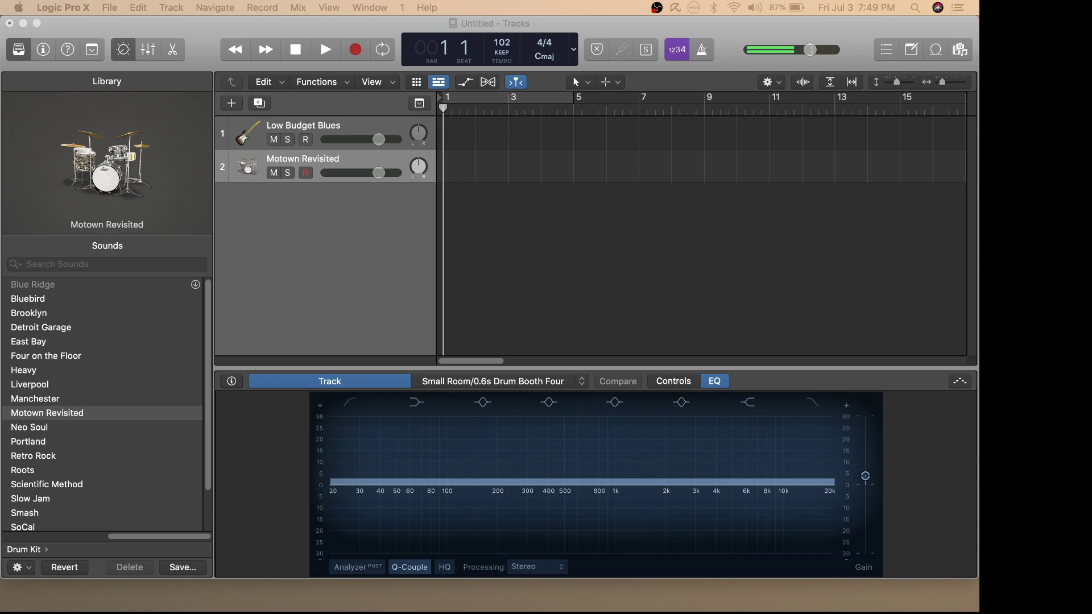
Step: Set the count-in to 2 bars and record a drum part on the Motown Revisited track from bar 1
left_click(261, 7)
mouse_move(271, 26)
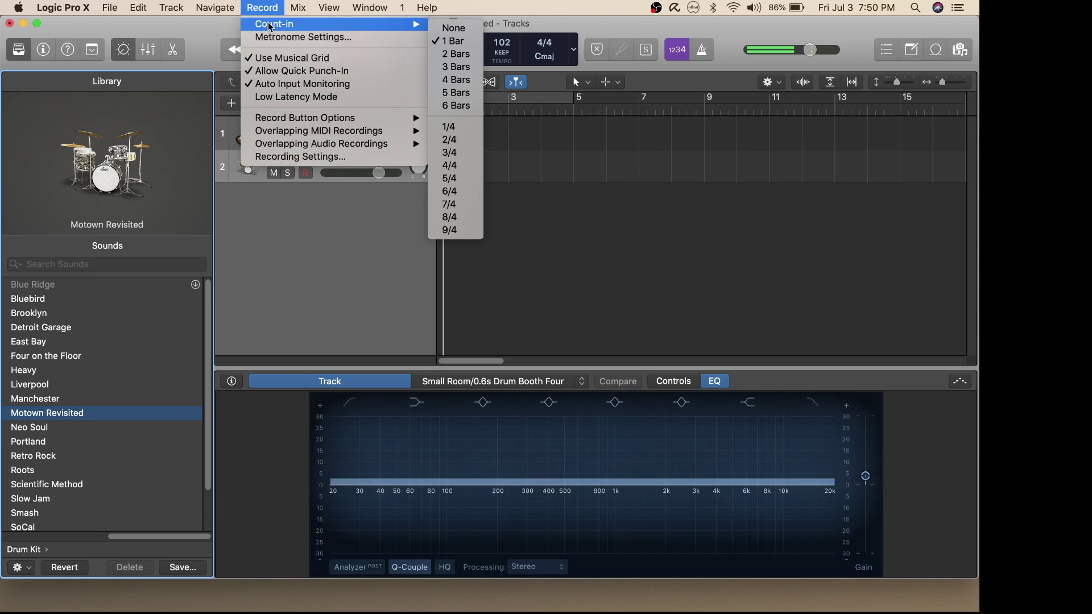
left_click(455, 54)
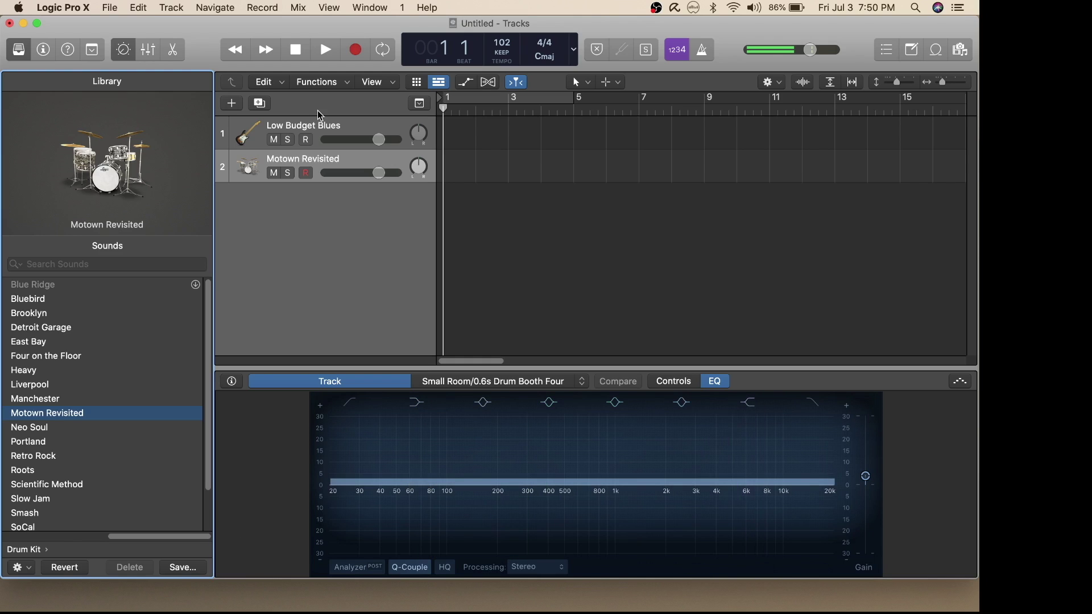
left_click(356, 50)
key("XF86AudioRaiseVolume")
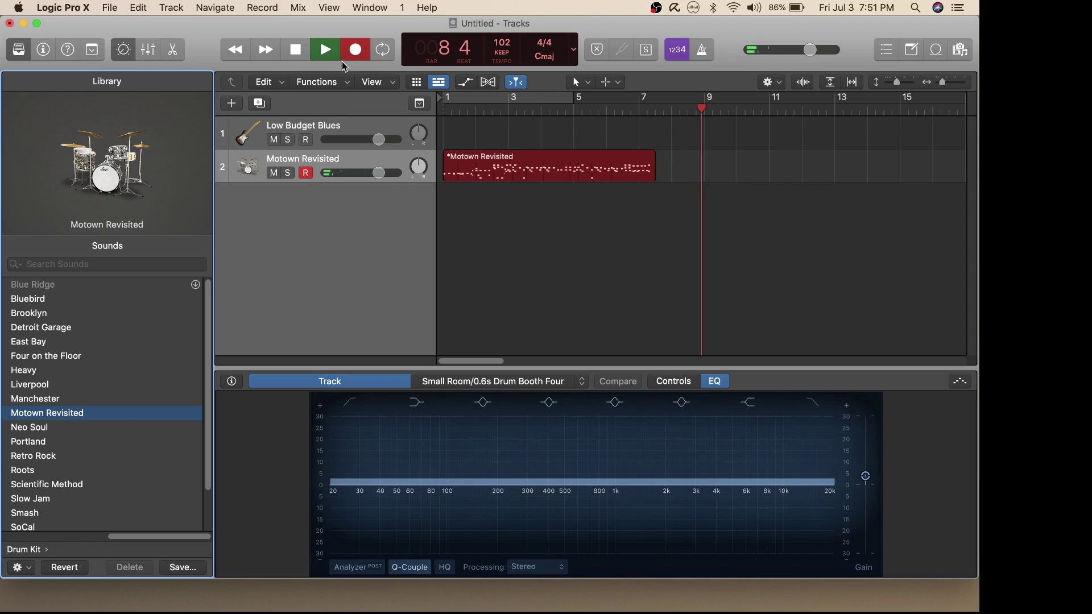
left_click(296, 51)
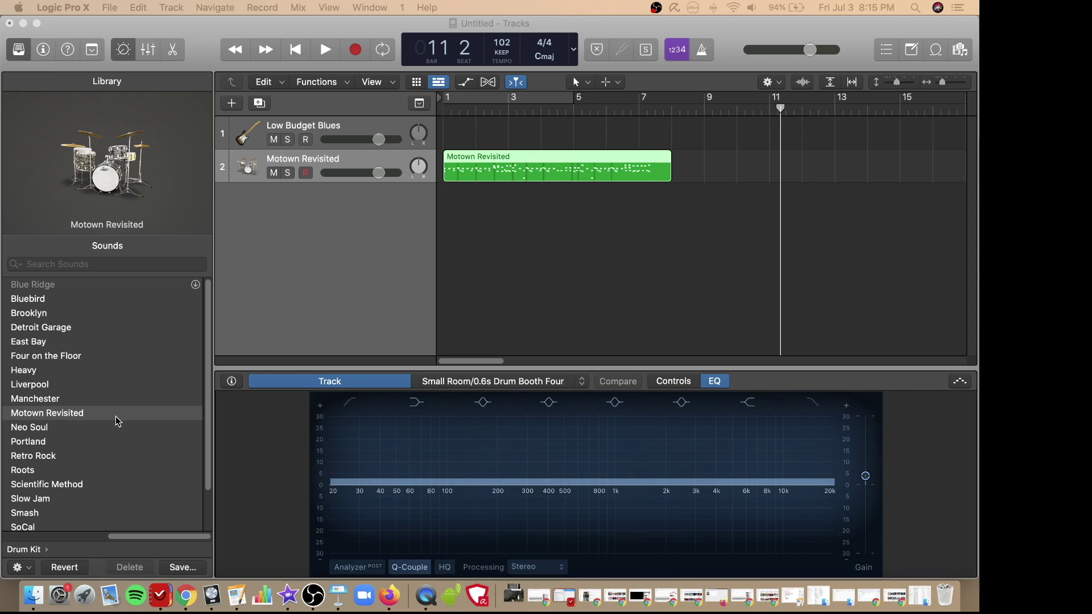
Step: Change the recorded drum track's sound to the Heavy kit
left_click(95, 414)
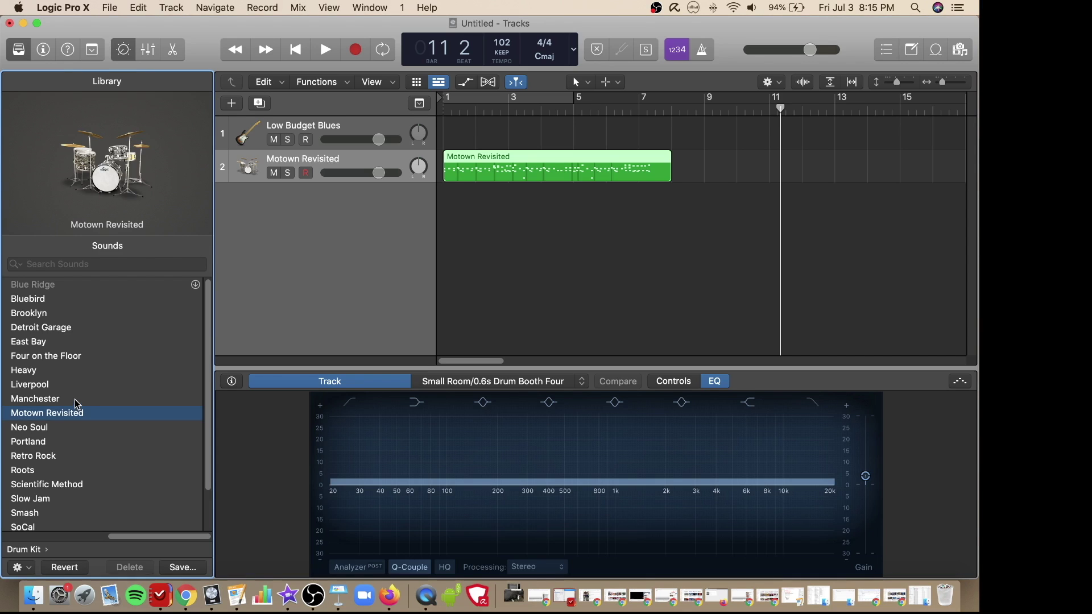
left_click(77, 399)
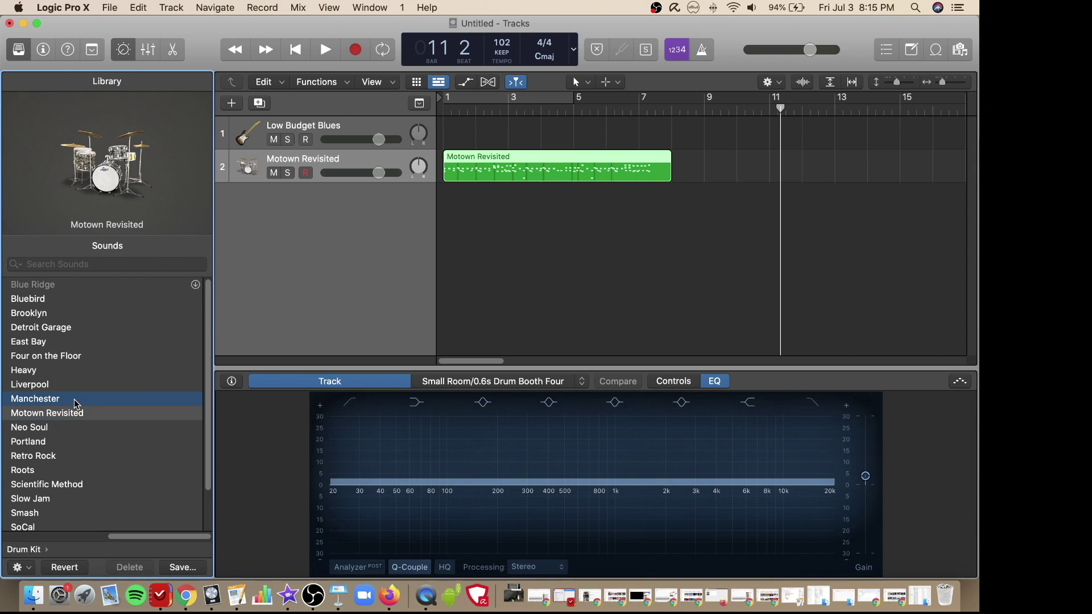
left_click(58, 371)
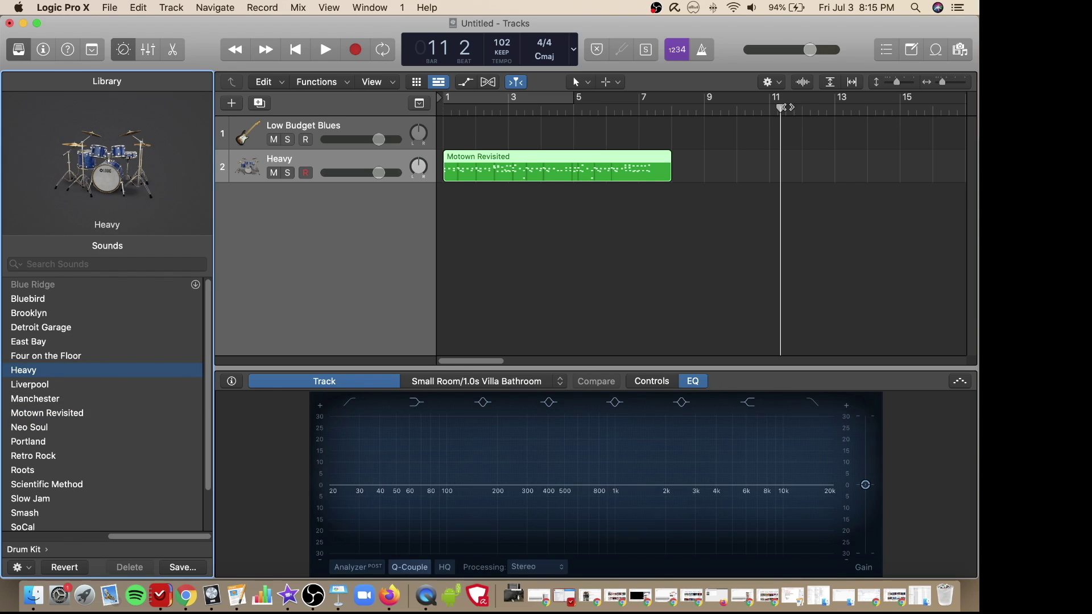
Step: Play the drum region from bar 1 to about bar 7 at a raised system volume to hear the Heavy kit
left_click_drag(783, 107, 444, 107)
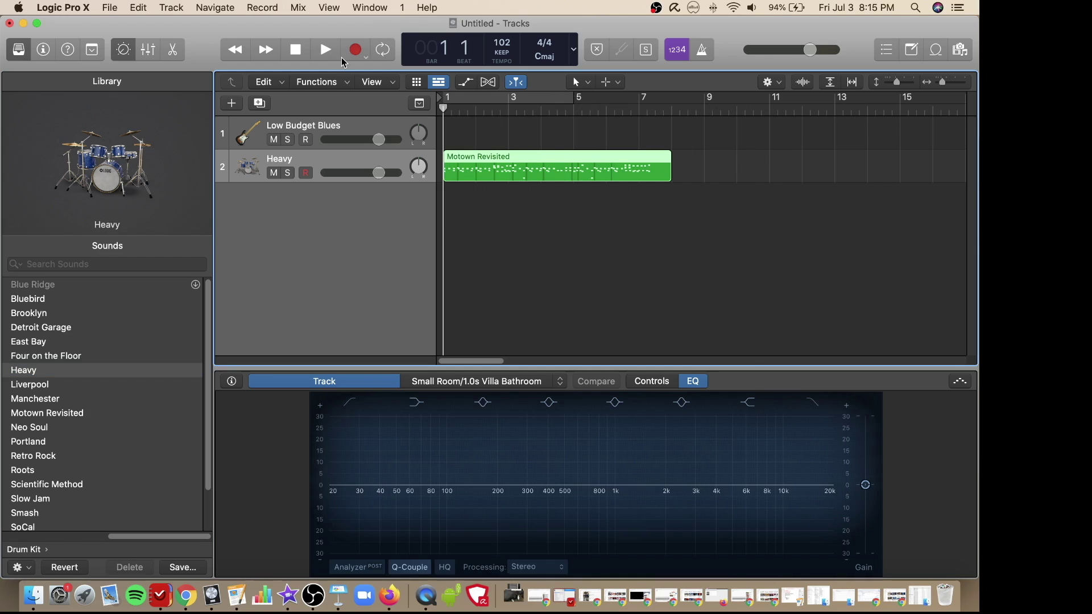
left_click(322, 49)
key("XF86AudioRaiseVolume")
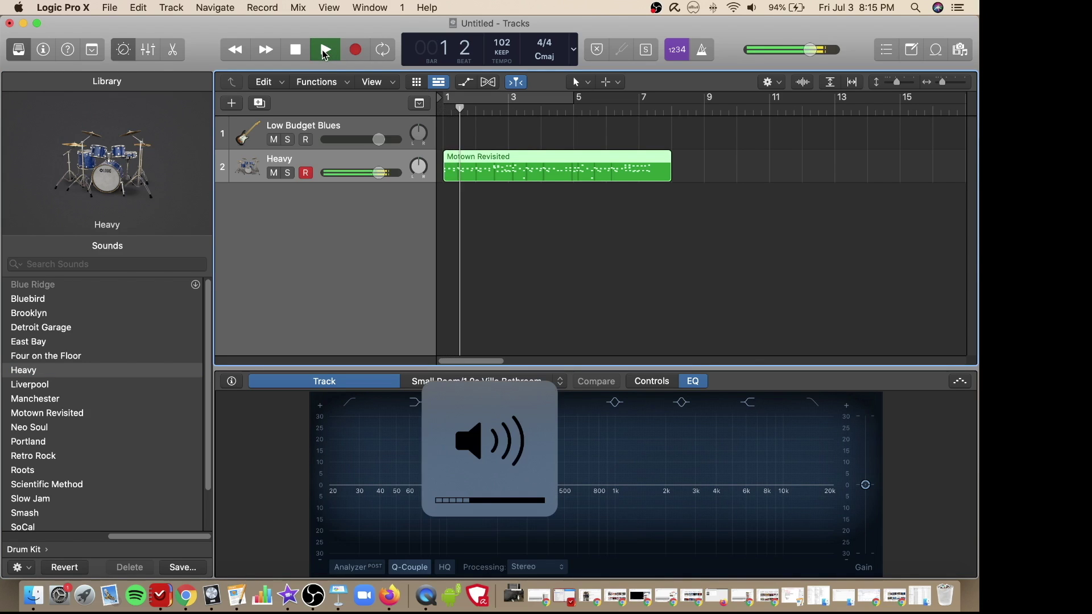
key("XF86AudioRaiseVolume")
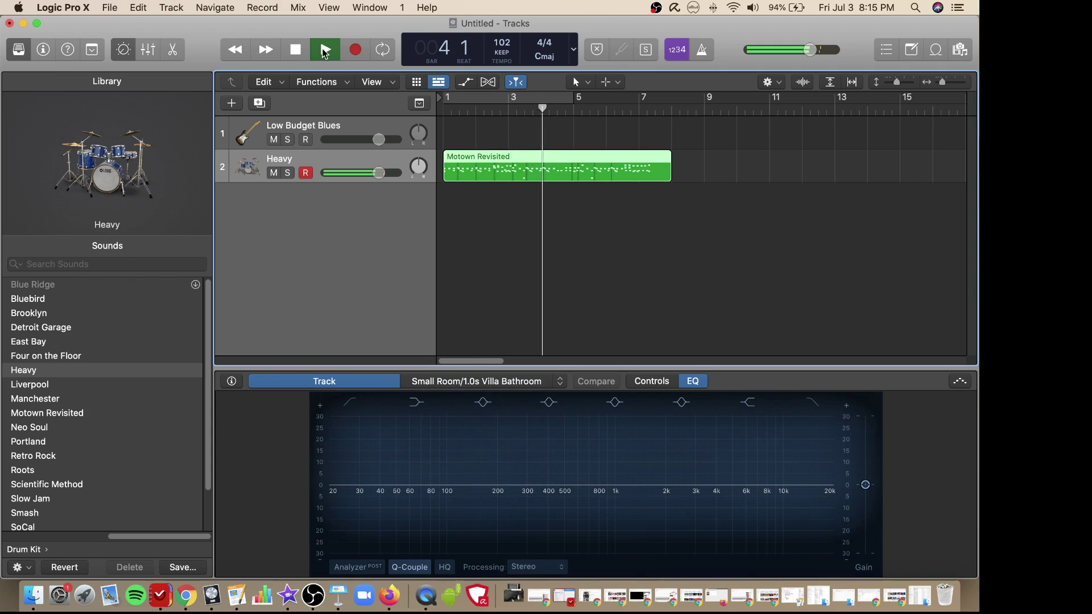
key("XF86AudioRaiseVolume")
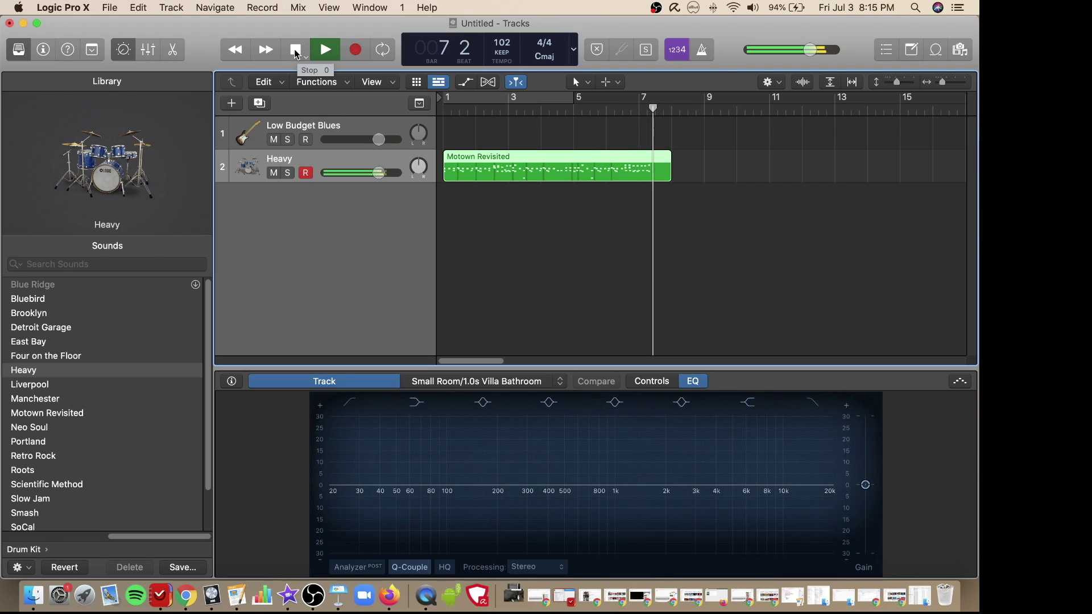
left_click(295, 50)
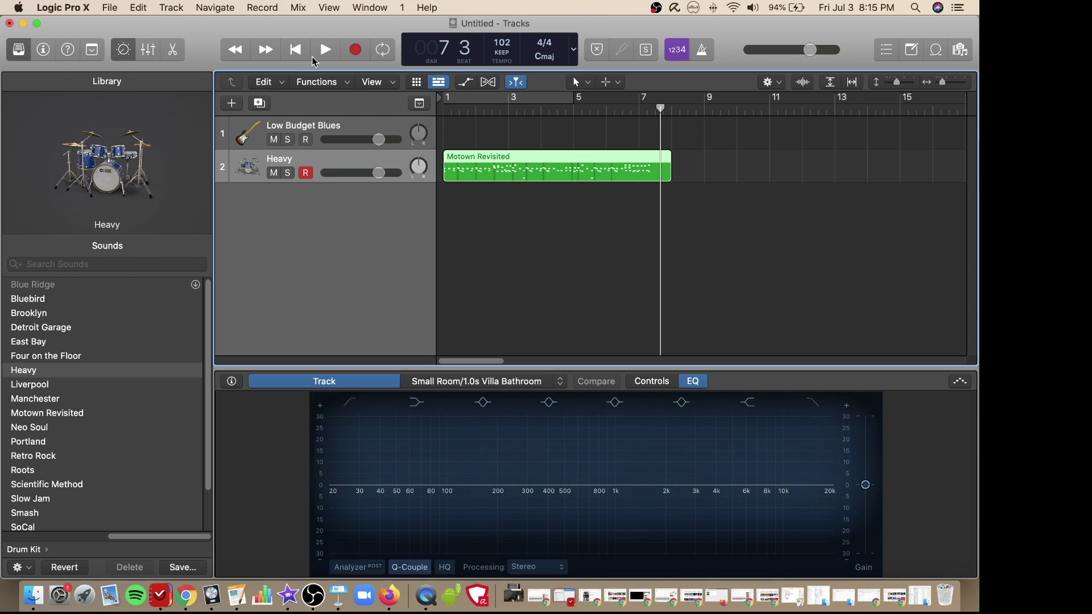
Step: Raise the volume of the Heavy track to near maximum and increase the master volume
left_click_drag(379, 172, 396, 172)
left_click_drag(810, 50, 842, 54)
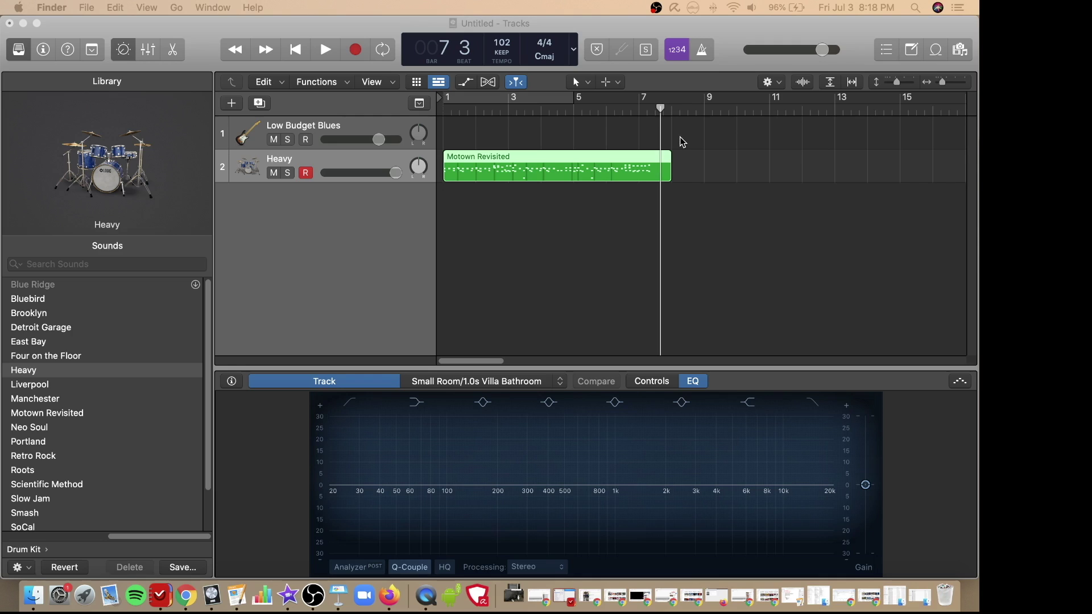
Step: Turn on cycle mode, extend the cycle range to the drum region's end at bar 8 and return the playhead to bar 1
left_click(383, 50)
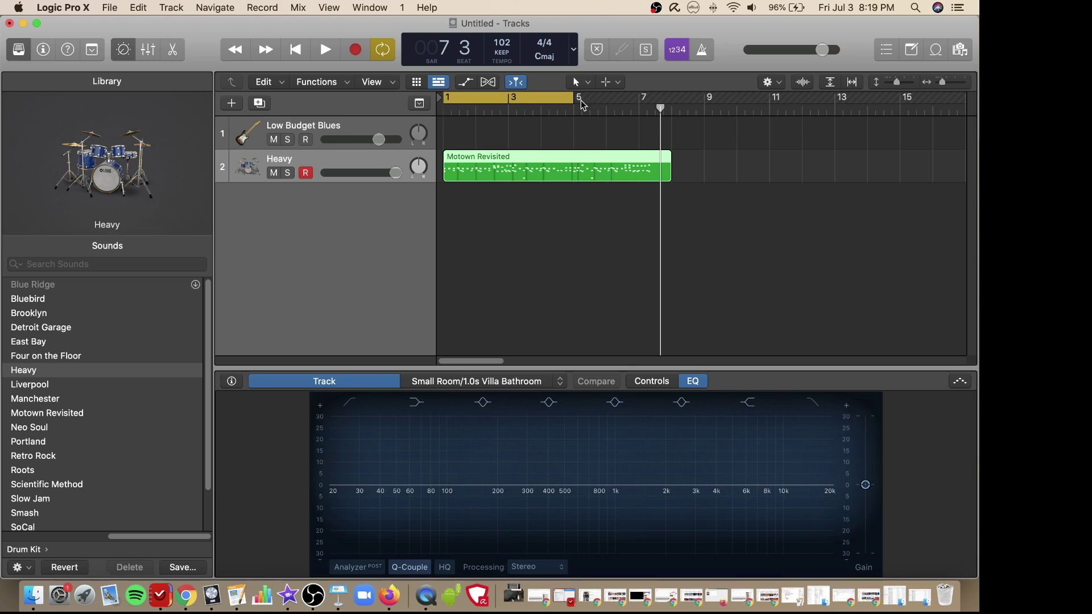
left_click_drag(580, 103, 444, 106)
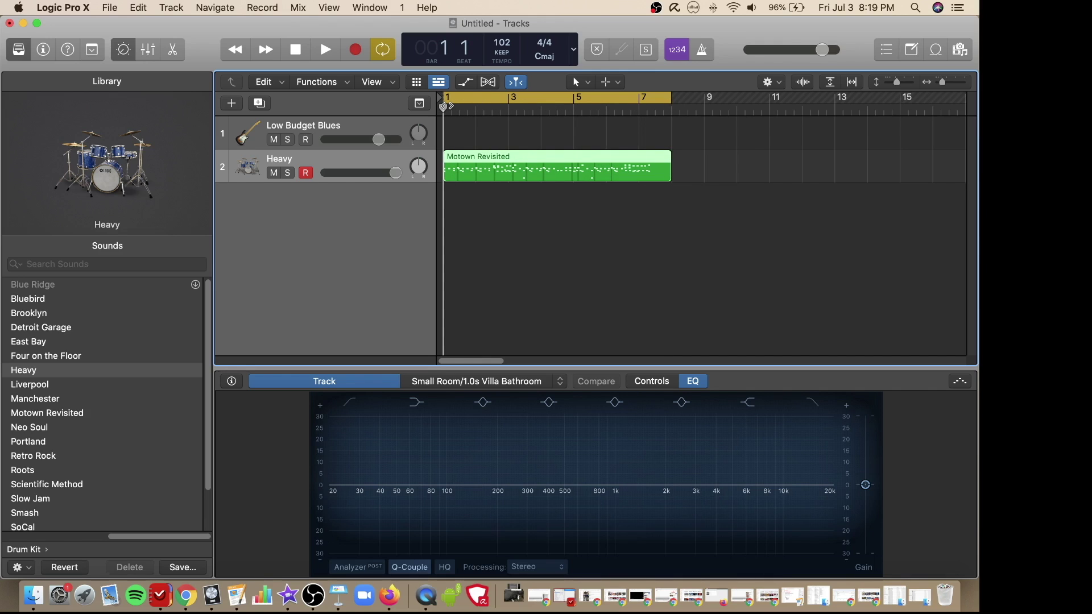
Step: Play the looped drum region, raise the system and master volumes further, and stop playback
left_click(326, 50)
key("XF86AudioRaiseVolume")
key("XF86AudioRaiseVolume")
key("XF86AudioRaiseVolume")
key("XF86AudioRaiseVolume")
key("XF86AudioRaiseVolume")
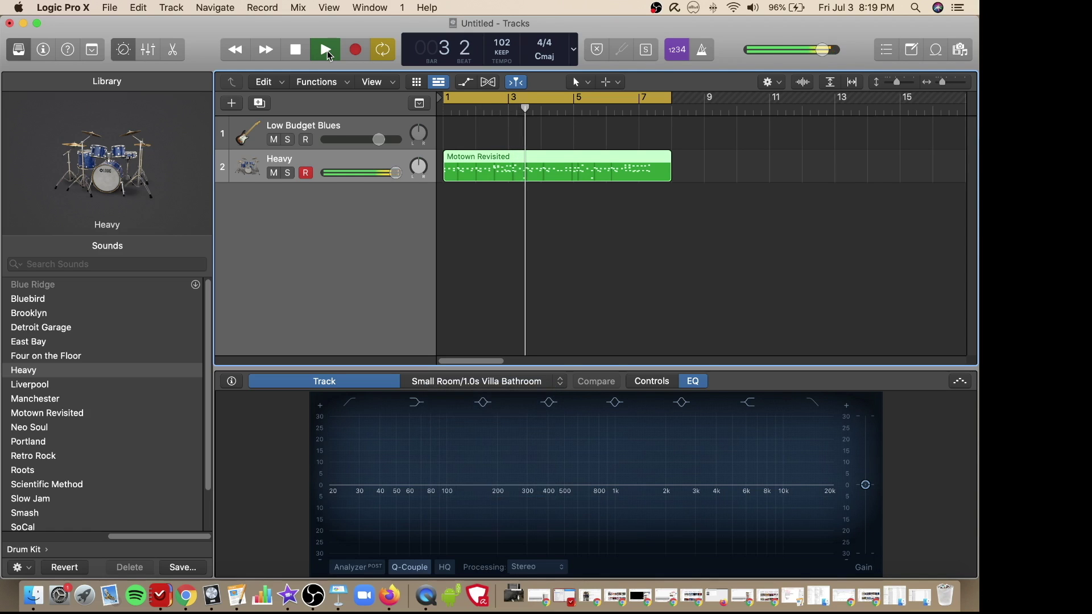
left_click_drag(821, 53, 835, 52)
key("XF86AudioRaiseVolume")
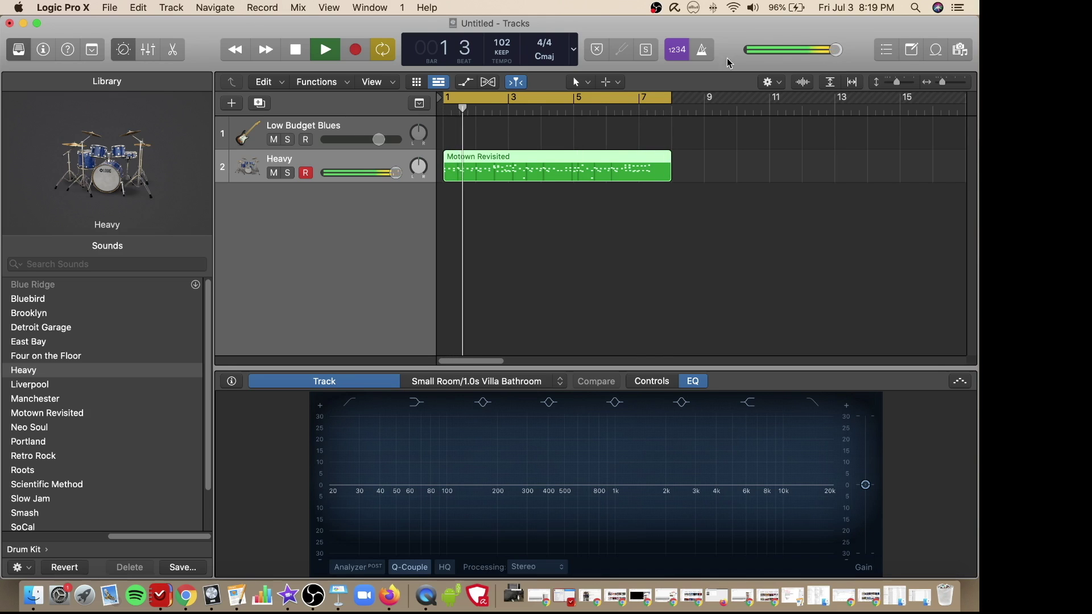
left_click(295, 50)
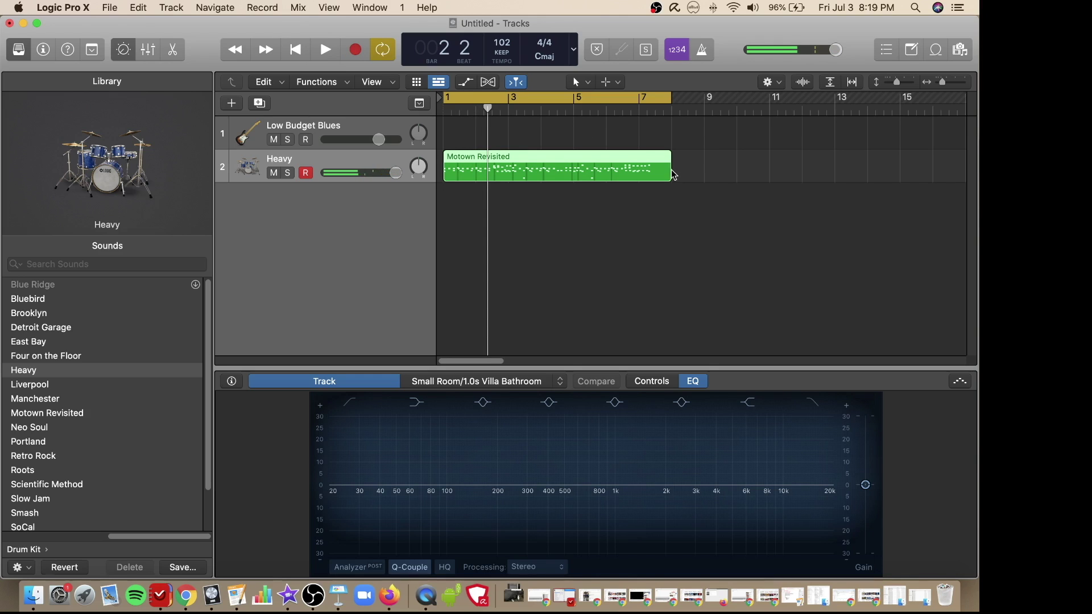
Step: Shorten the drum region to end midway through bar 7 and trim the cycle range to match
left_click_drag(668, 170, 658, 174)
left_click_drag(668, 95, 663, 96)
left_click_drag(664, 120, 663, 120)
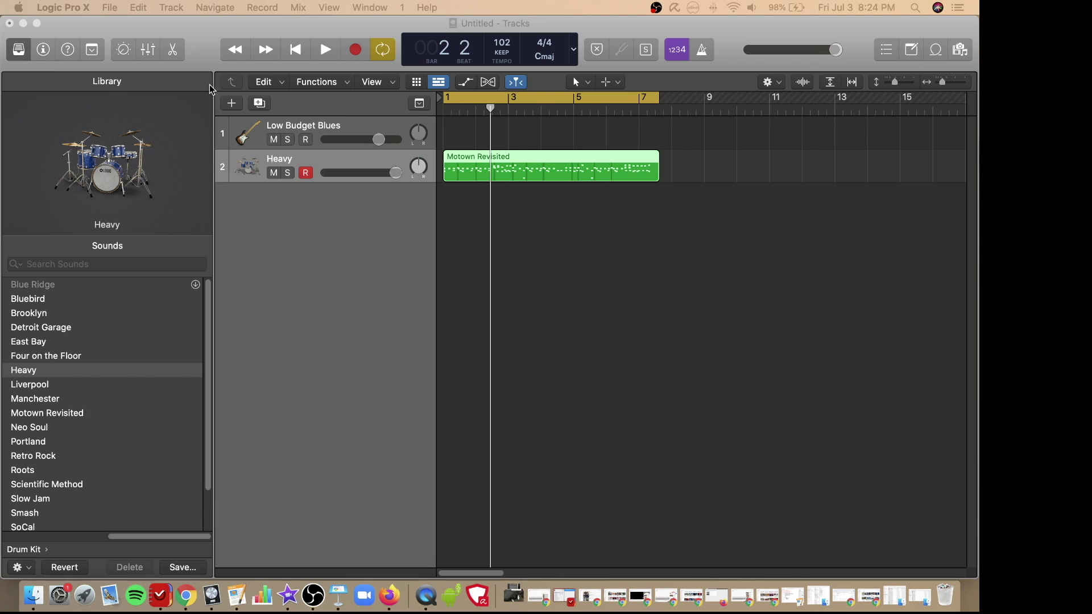
Step: Show the Heavy kit's Smart Controls and enlarge their area
left_click(123, 50)
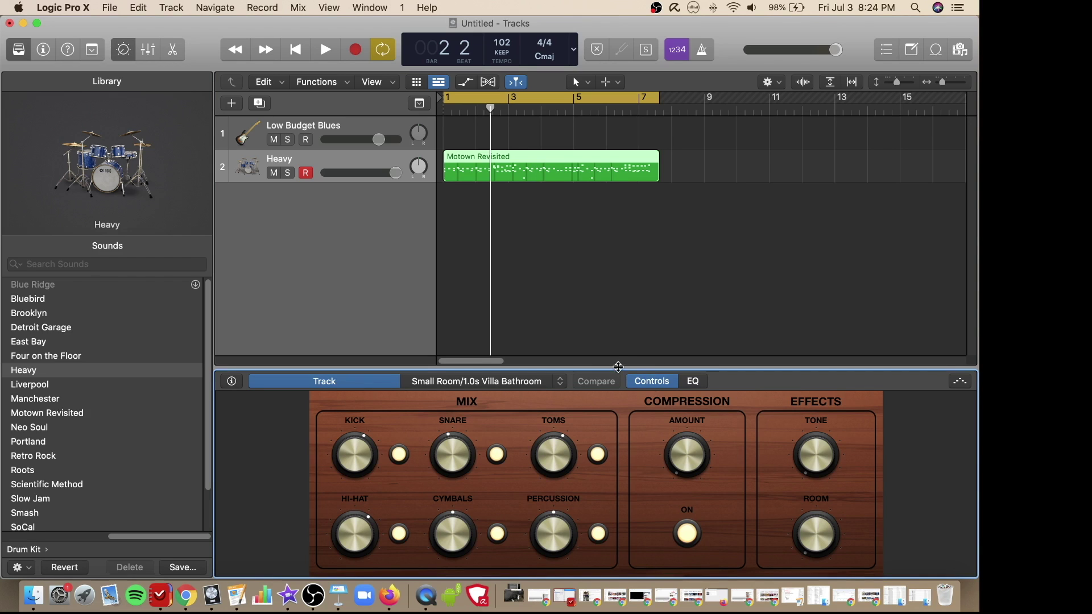
left_click_drag(617, 367, 614, 239)
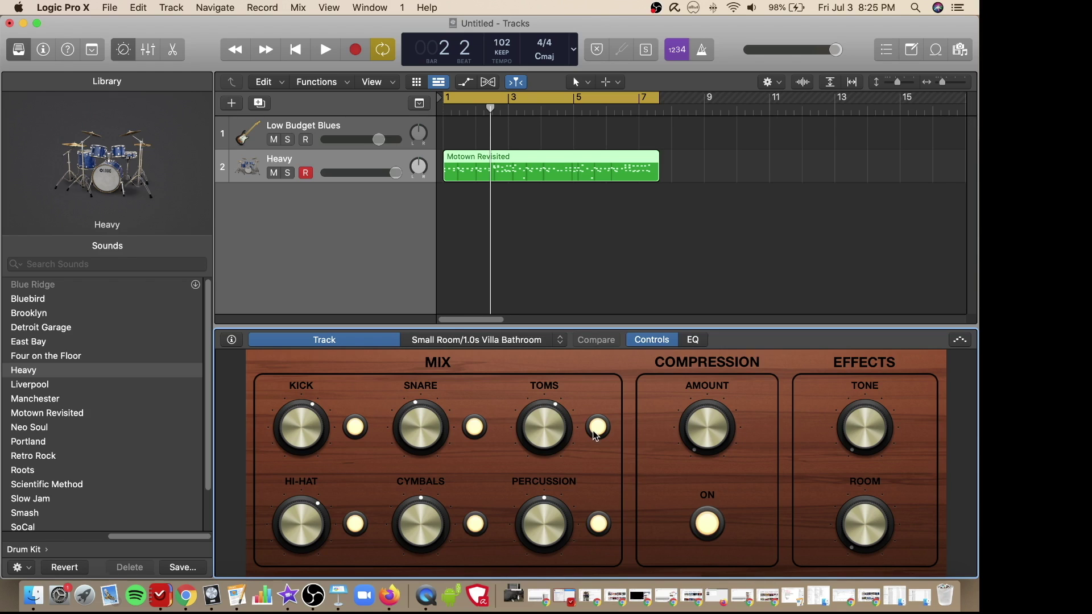
Step: Toggle the kick off and on, and raise the Kick, Snare, Toms, Hi-Hat, Cymbals and Percussion levels to +12 dB
left_click(356, 427)
left_click(357, 429)
left_click_drag(290, 447, 276, 355)
left_click_drag(424, 456, 392, 363)
left_click_drag(545, 449, 514, 350)
left_click_drag(297, 543, 288, 438)
left_click_drag(410, 545, 390, 432)
left_click_drag(545, 541, 501, 433)
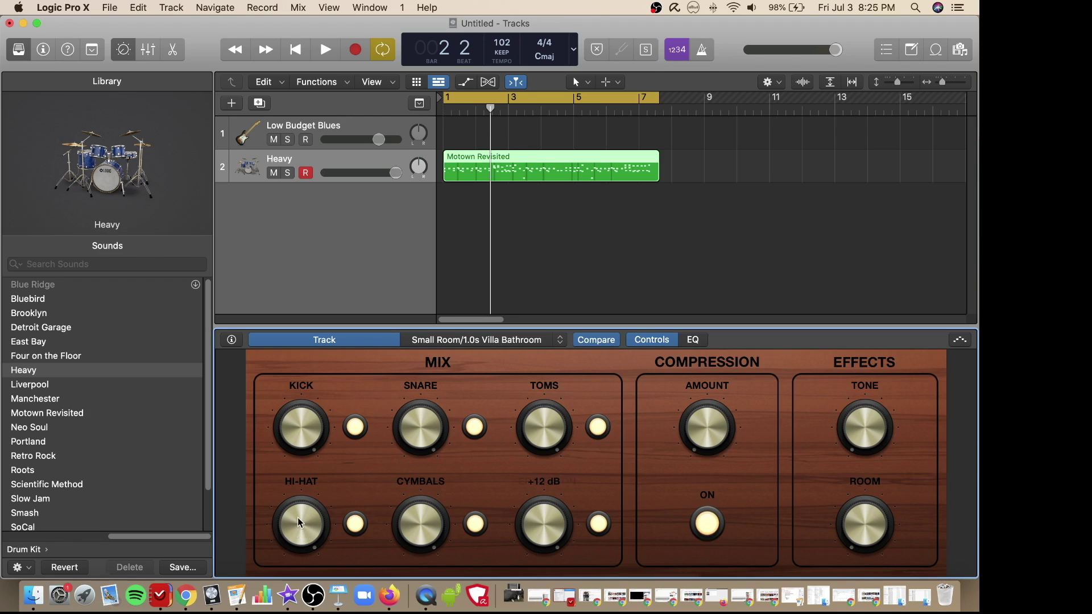
Step: Set the Compression amount to 15% and raise the Tone and Room effects moderately
mouse_move(720, 429)
left_mouse_down()
mouse_move(705, 433)
mouse_move(703, 418)
mouse_move(704, 438)
left_mouse_up()
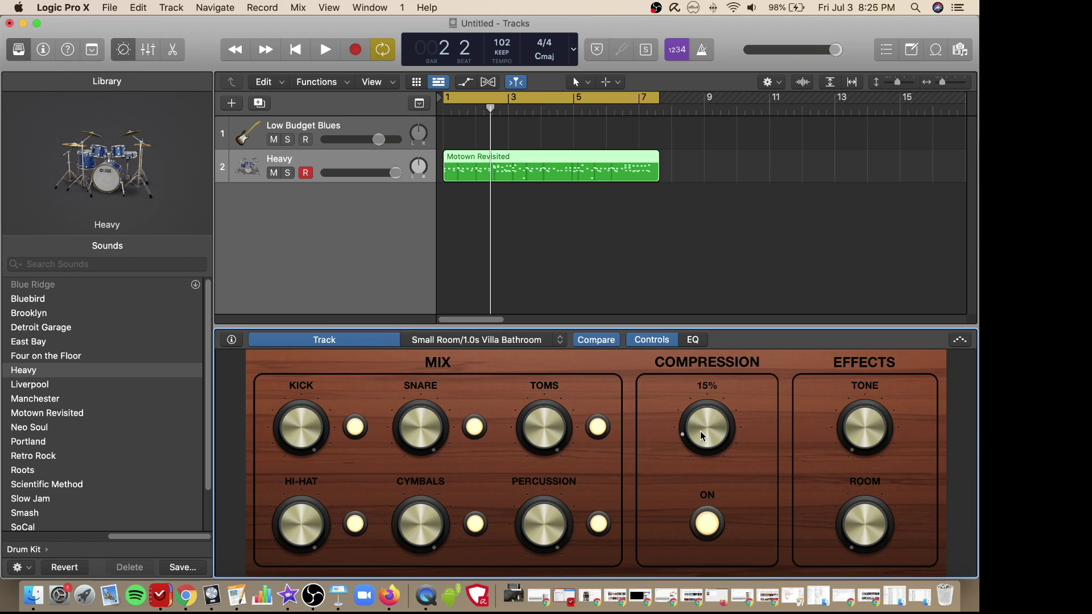
left_click_drag(862, 441, 856, 414)
left_click_drag(858, 542, 848, 496)
Step: While looping the drums at a lower system volume, set Cymbals to about +4 dB and Kick to about +6 dB, reduce Percussion and readjust Hi-Hat
left_click(325, 53)
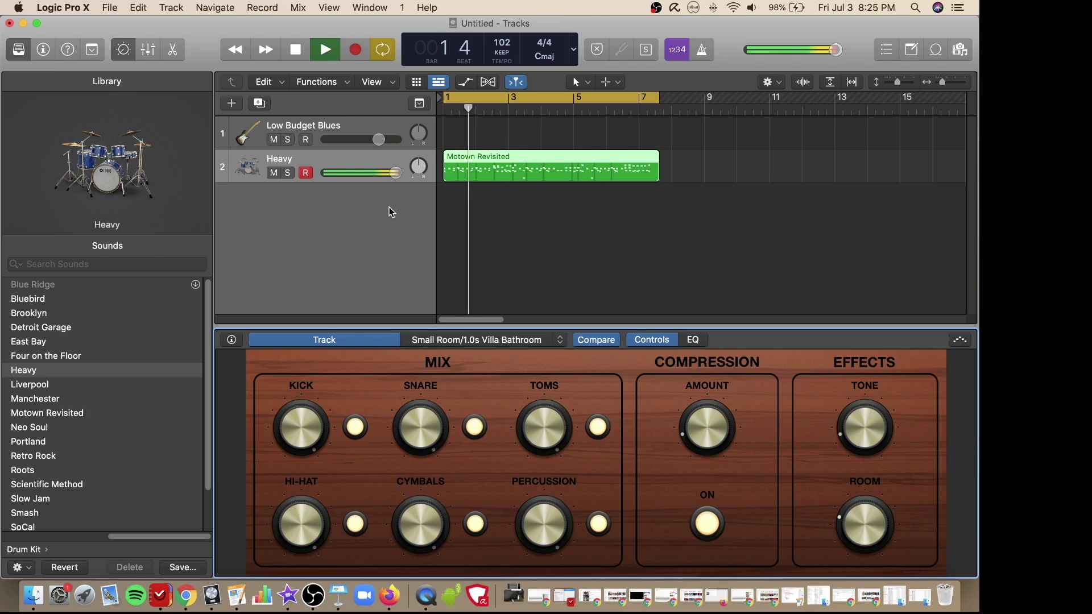
key("XF86AudioLowerVolume")
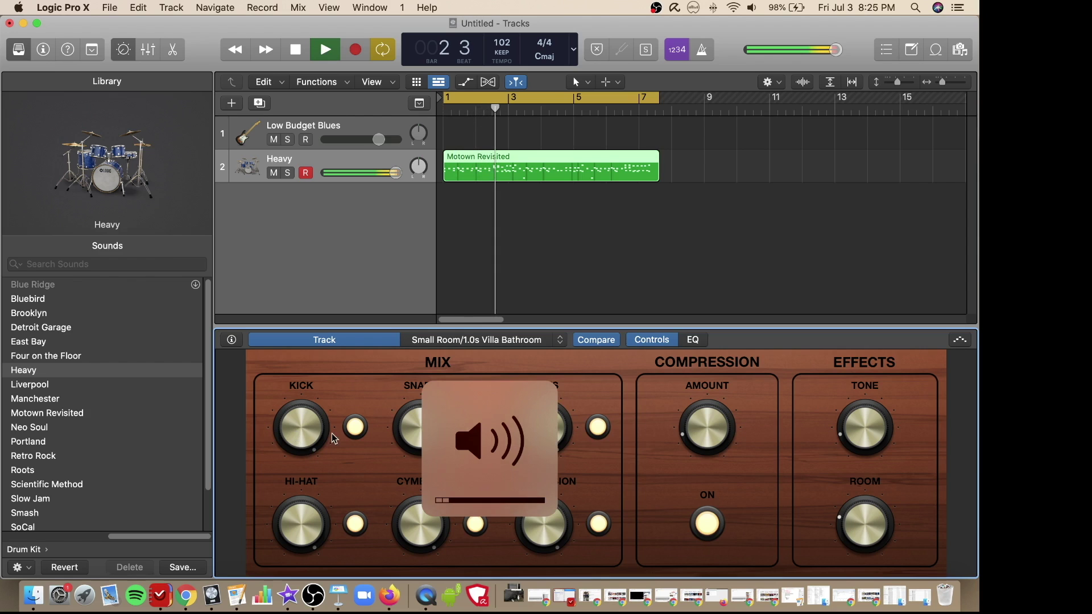
left_click(290, 536)
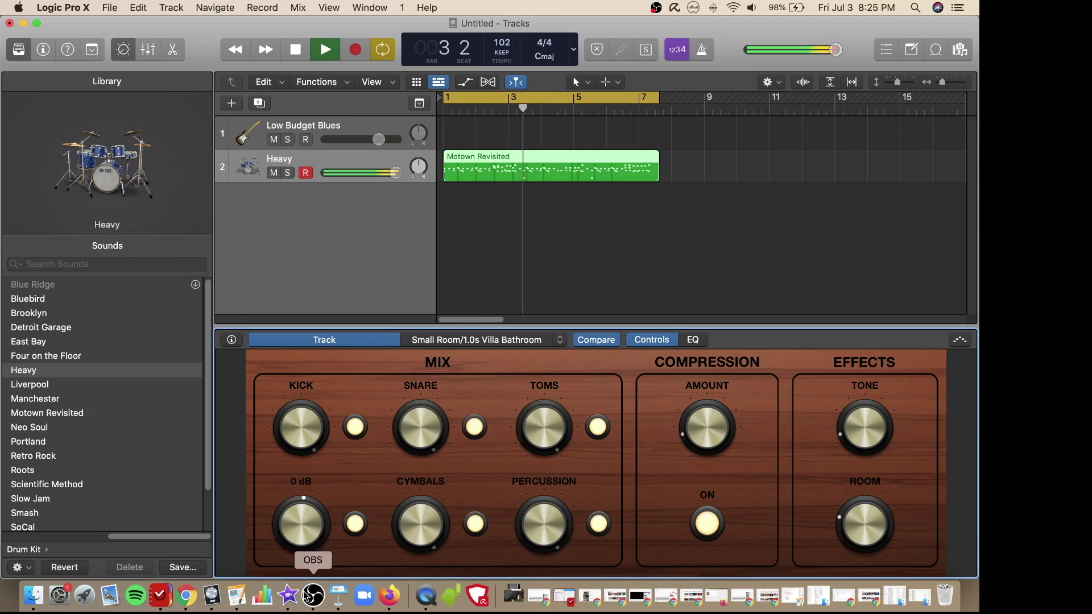
left_click_drag(405, 537, 408, 527)
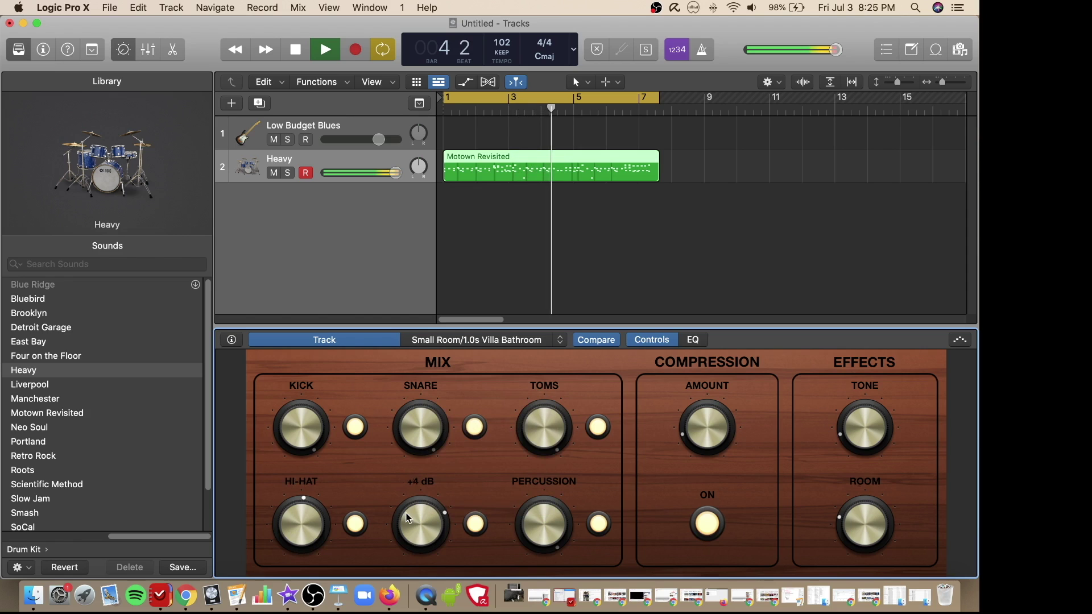
left_click_drag(523, 514, 531, 541)
left_click_drag(291, 526, 282, 512)
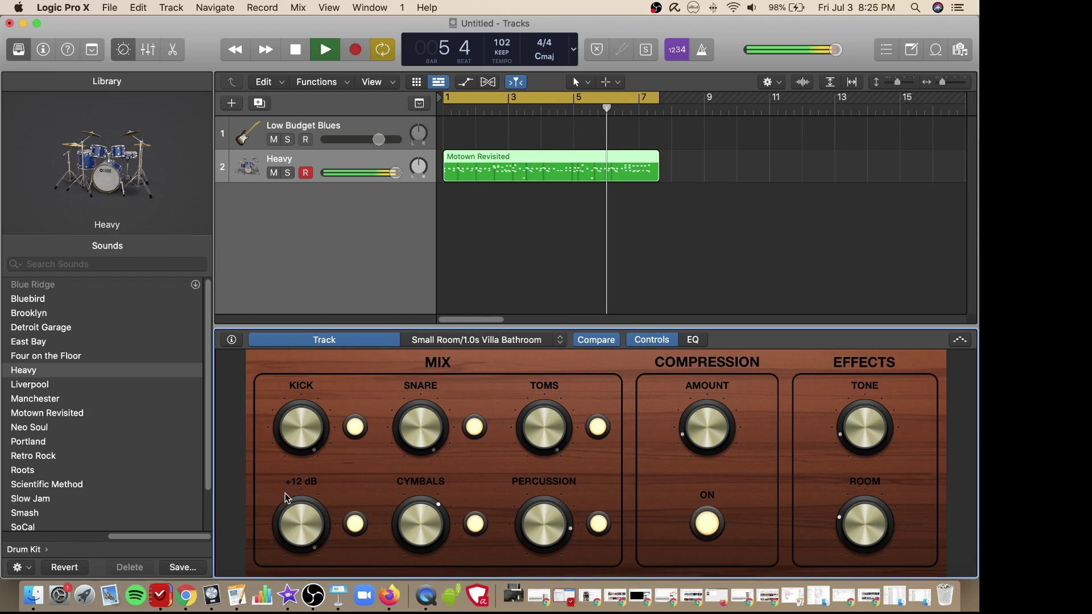
left_click_drag(298, 454, 288, 461)
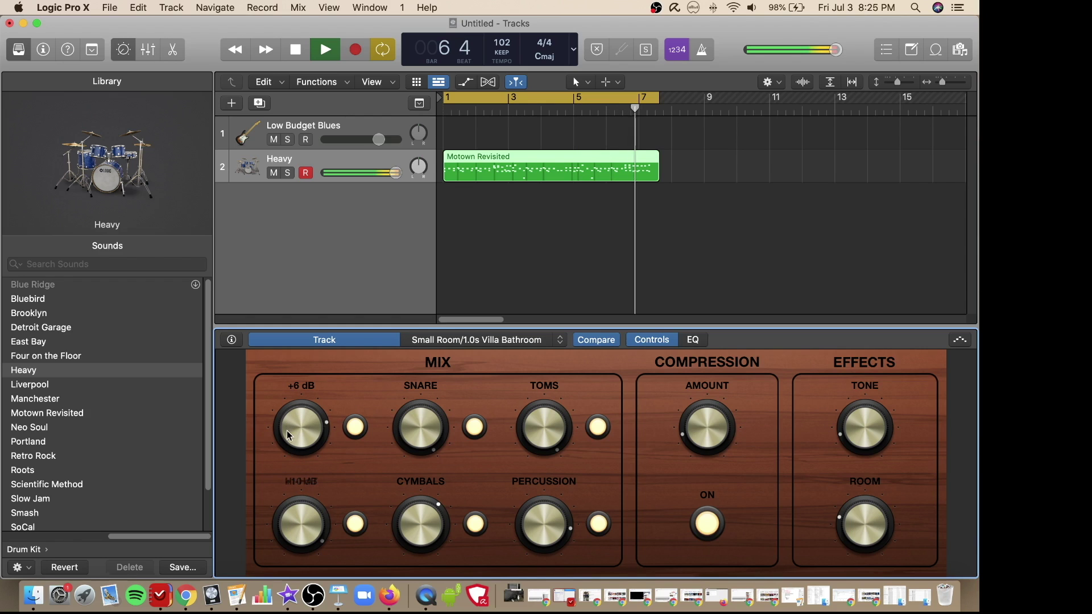
Step: Increase the Room effect to about 62%, set Tone to 56% and raise the Compression amount
left_click(854, 526)
mouse_move(854, 526)
left_mouse_down()
mouse_move(851, 483)
mouse_move(859, 521)
left_mouse_up()
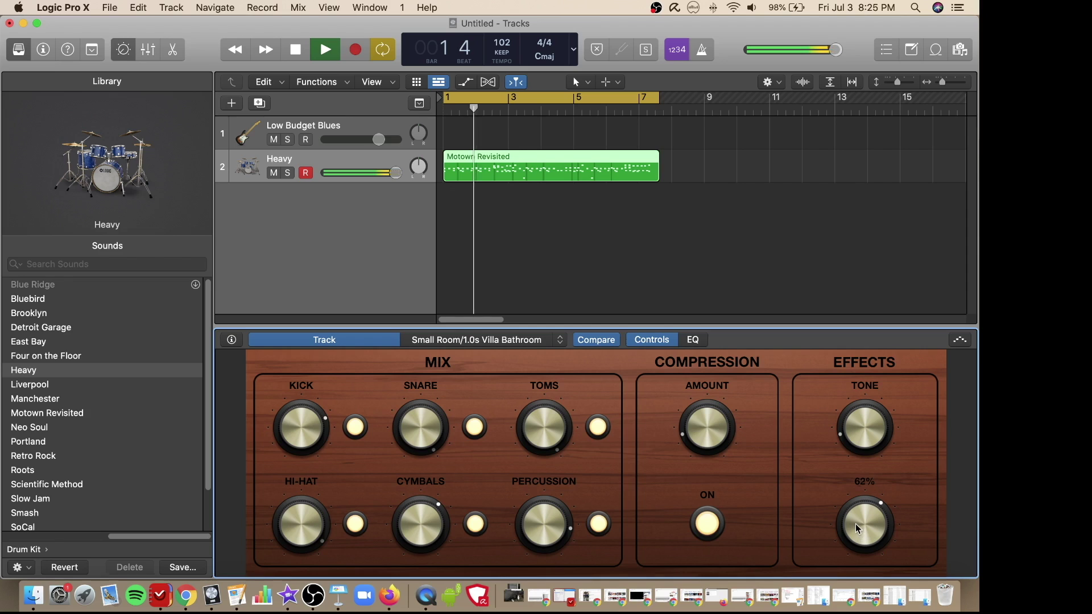
mouse_move(865, 447)
left_mouse_down()
mouse_move(853, 418)
mouse_move(861, 429)
left_mouse_up()
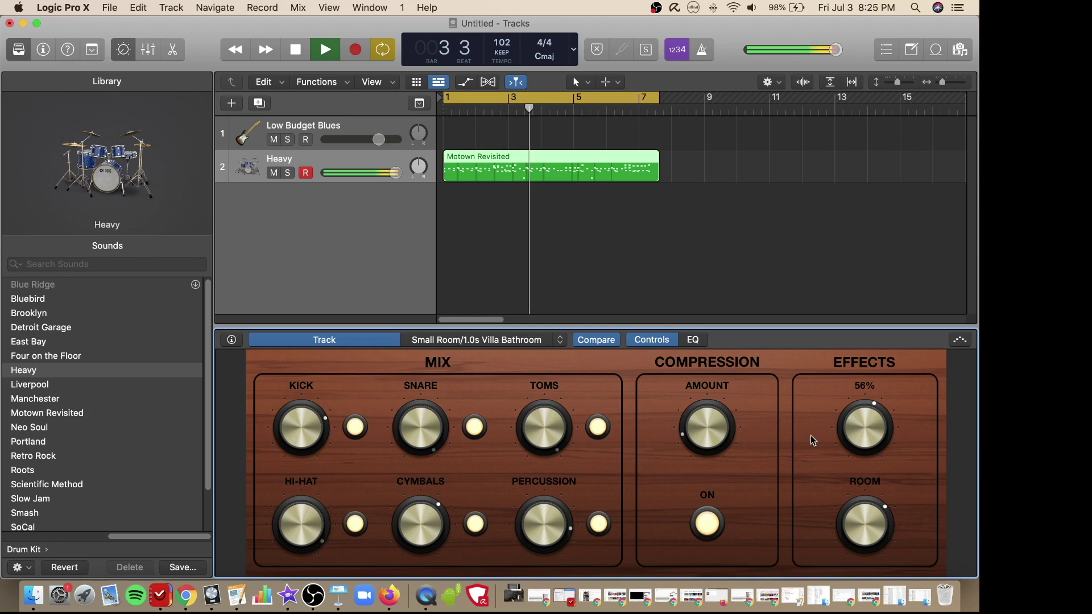
left_click_drag(730, 442, 730, 431)
Step: Lower the Toms level, set Snare to +7 dB, and set both Kick and Hi-Hat to +12 dB
left_click_drag(526, 438, 532, 433)
left_click_drag(411, 438, 412, 458)
left_click(293, 427)
left_click_drag(293, 426, 293, 415)
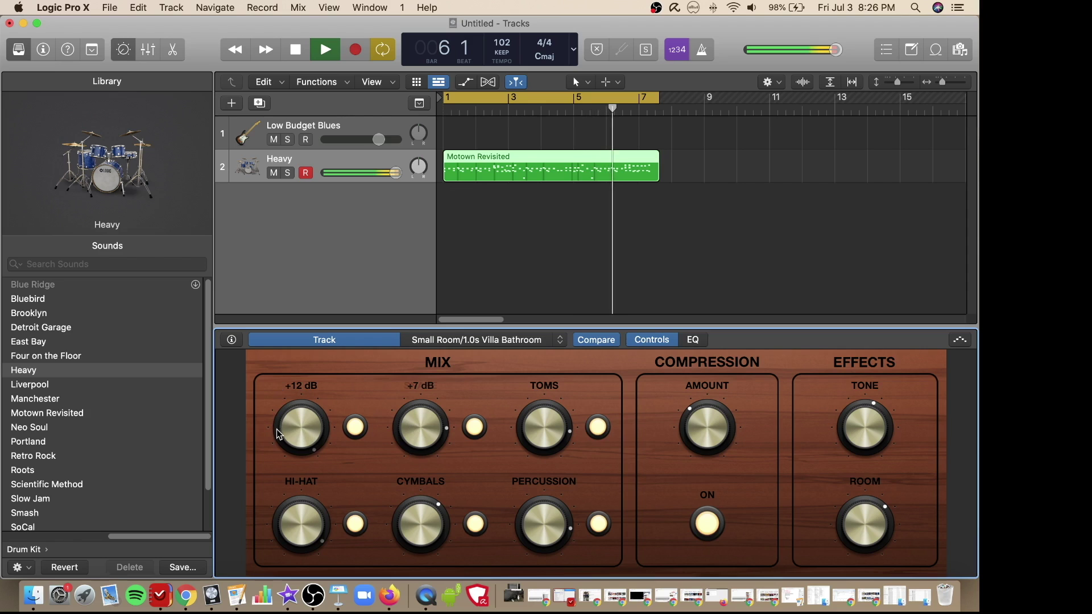
left_click_drag(296, 524, 295, 513)
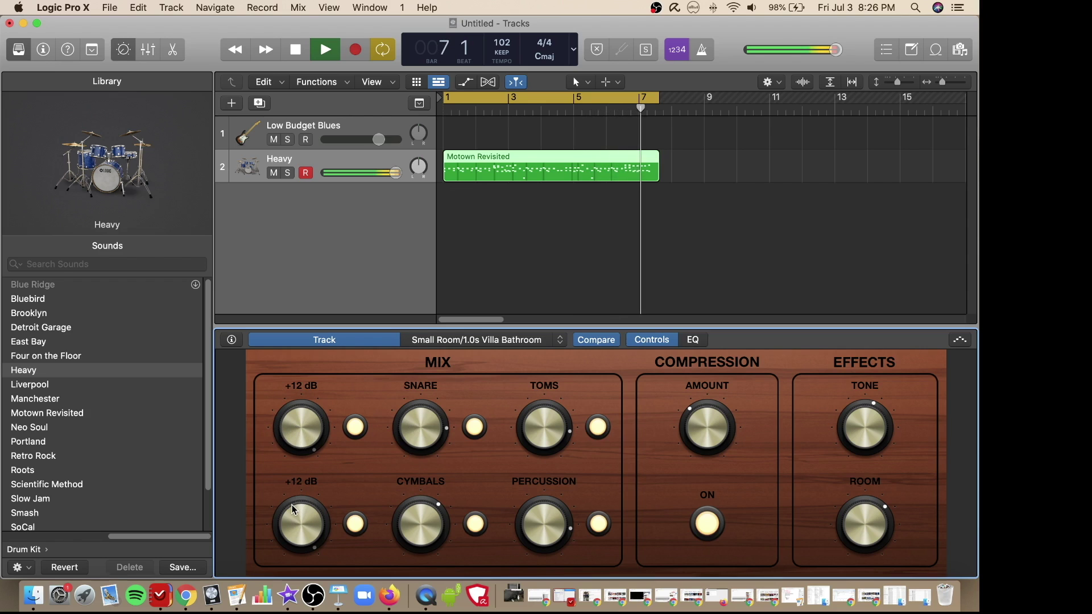
Step: Stop playback, raise Snare, Toms, Cymbals and Percussion to +12 dB, set Compression to 28%, and reduce the Tone and Room effects
left_click(296, 51)
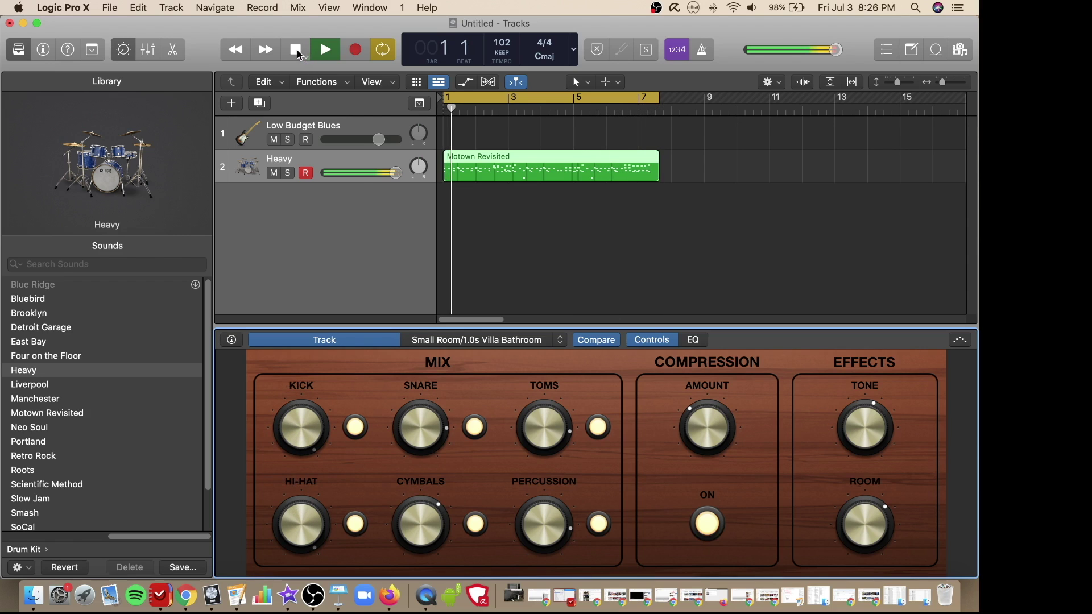
left_click(300, 52)
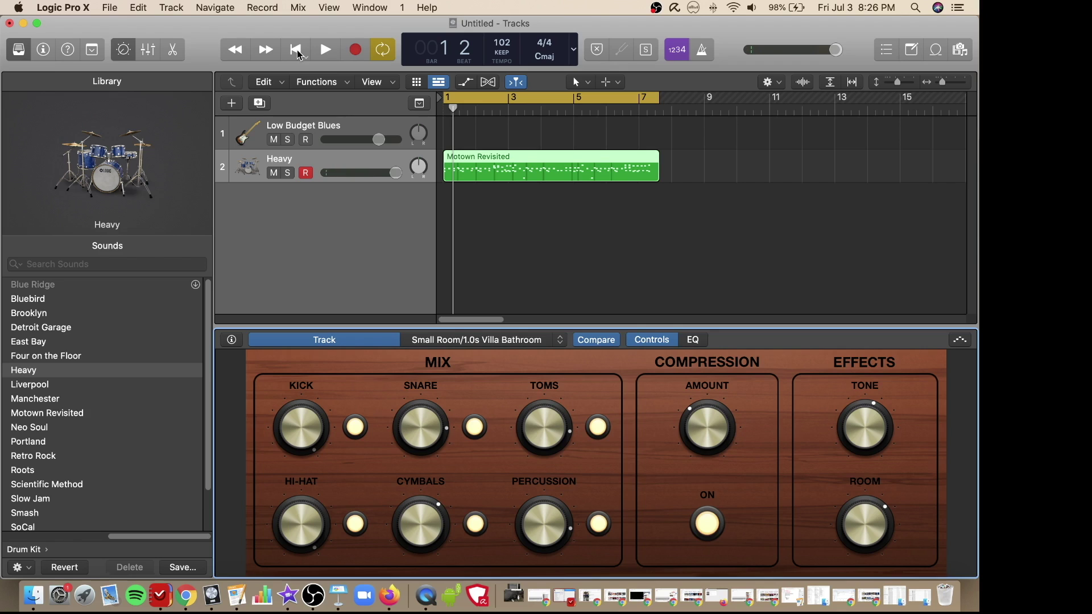
mouse_move(300, 445)
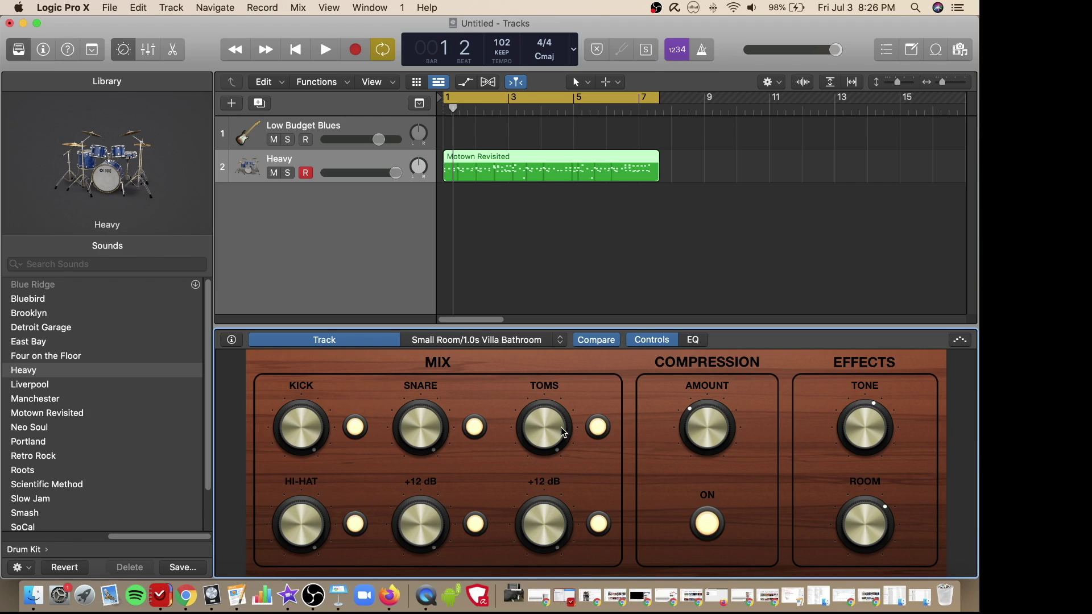
left_click_drag(701, 427, 700, 445)
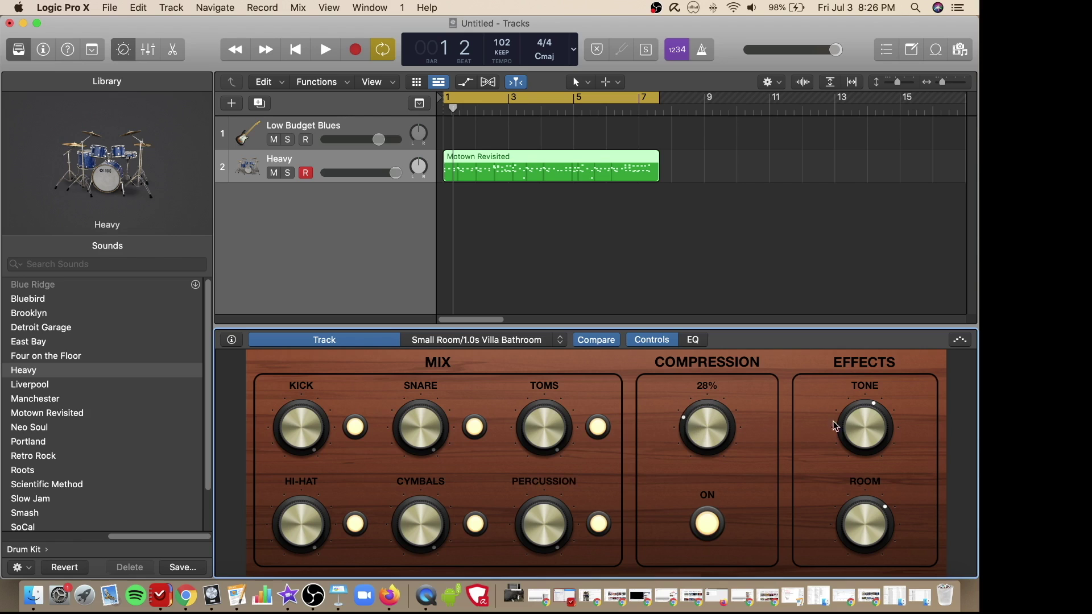
left_click_drag(855, 425, 851, 537)
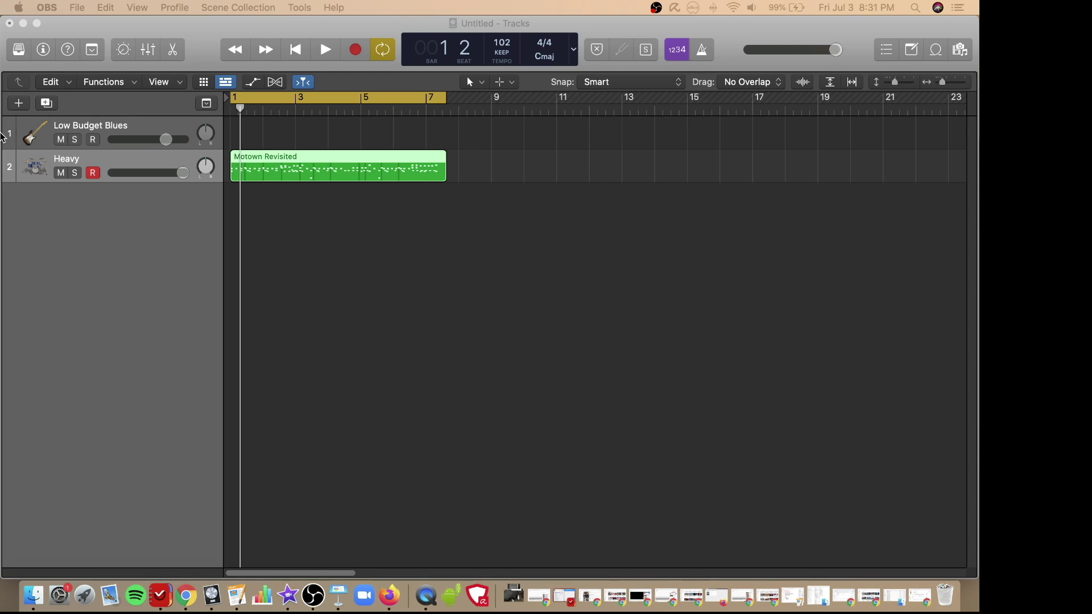
Step: Open the Drum Kit Designer instrument of the Heavy track and move its window fully into view
left_click(44, 50)
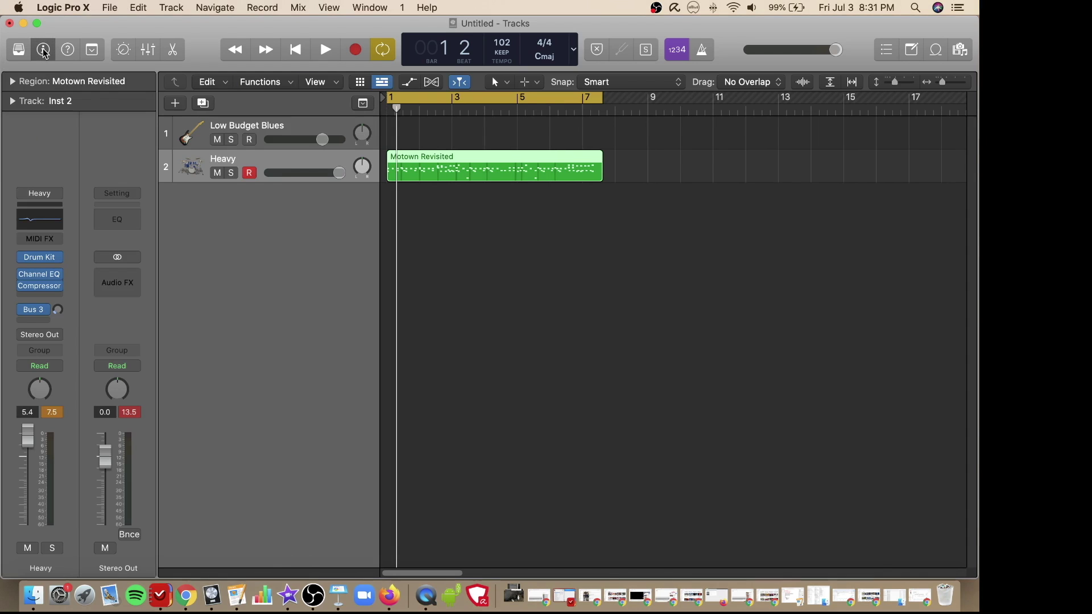
mouse_move(40, 261)
left_click(41, 260)
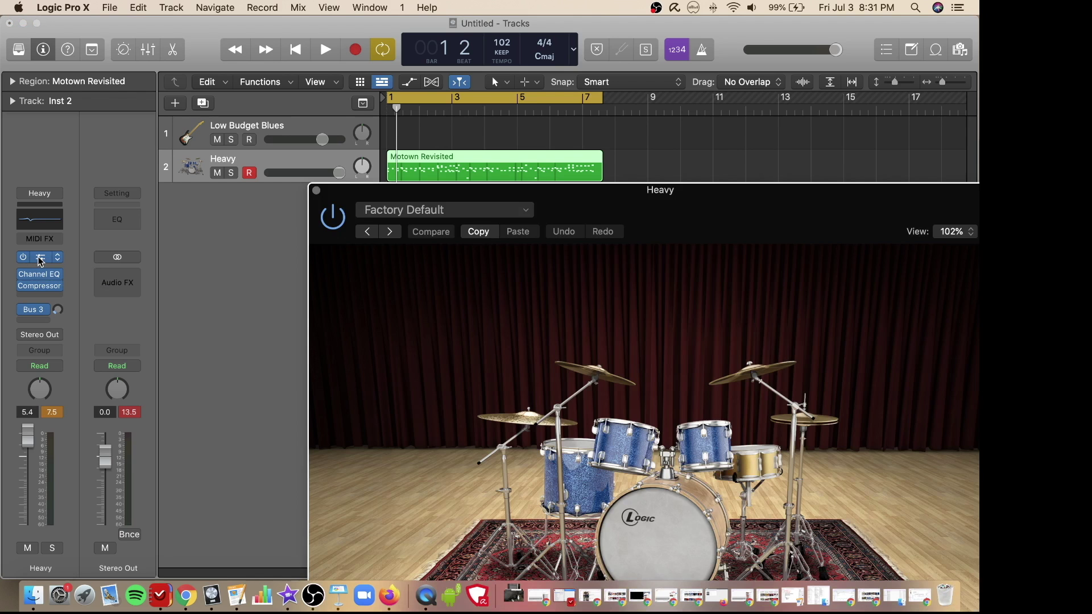
left_click_drag(710, 194, 441, 47)
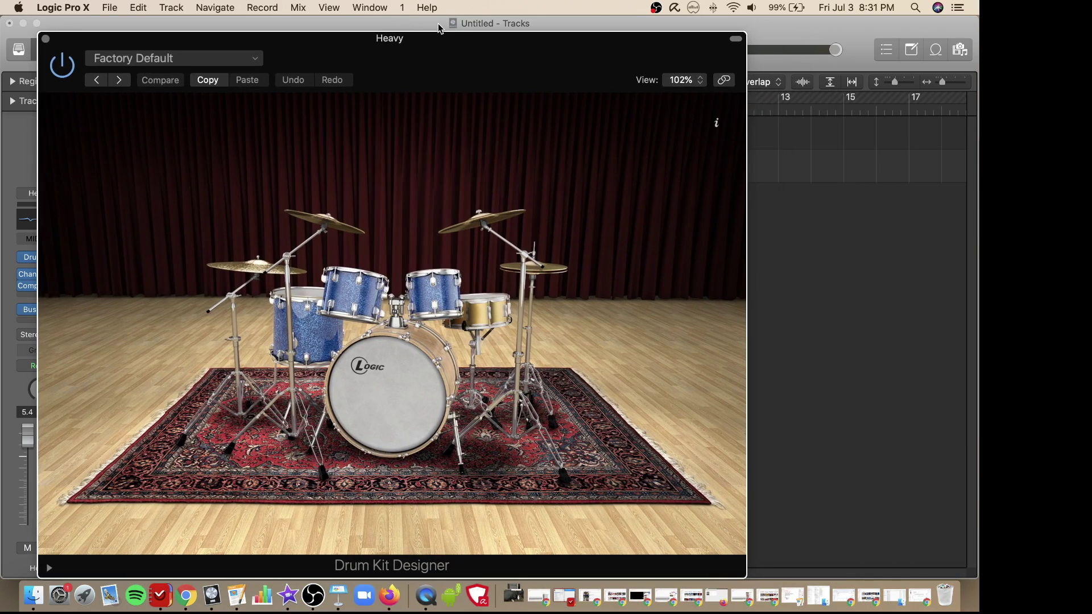
left_click(751, 549)
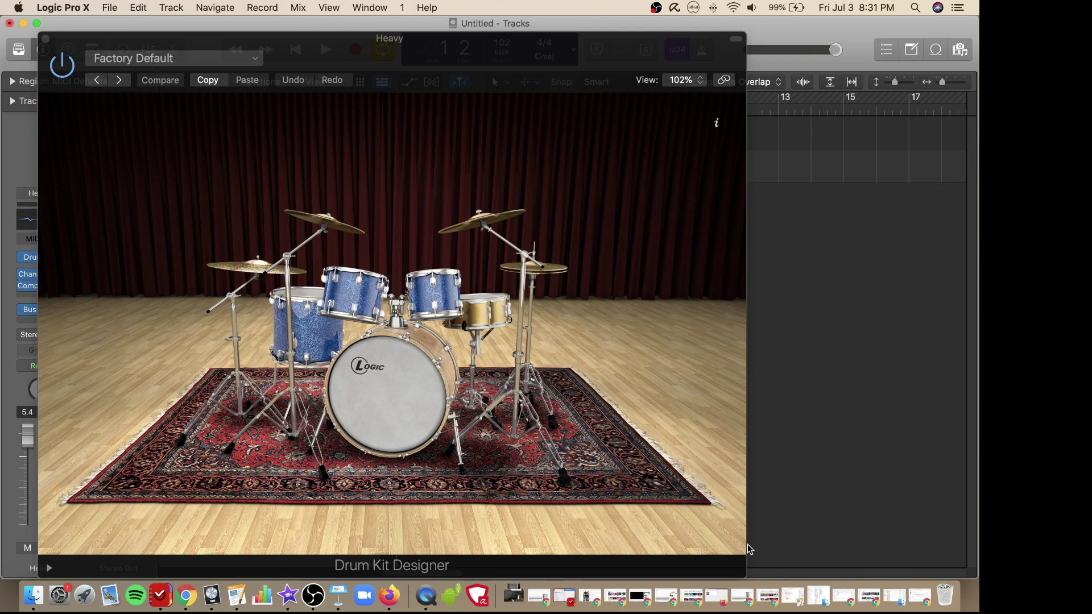
Step: Open the kick drum for editing, swap it to Heavy 3 and raise its Gain slightly
left_click(390, 389)
left_click(390, 389)
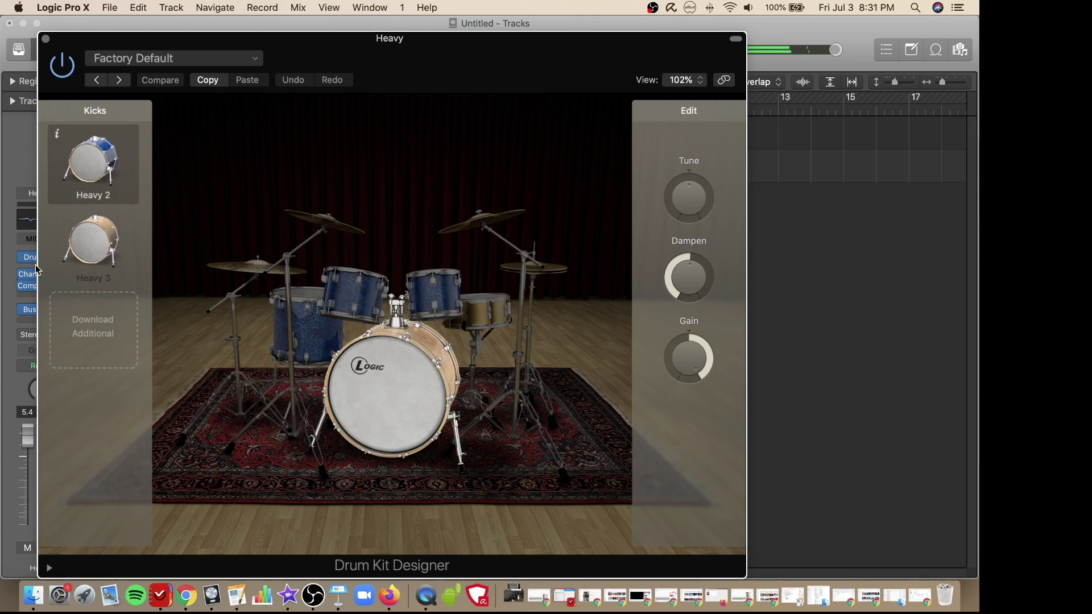
left_click(89, 239)
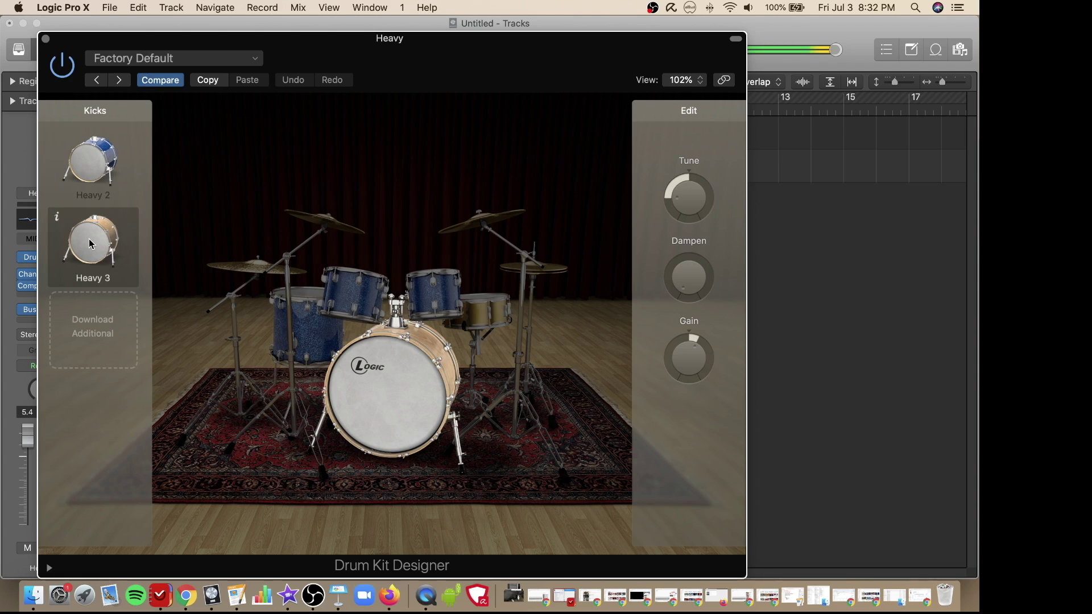
left_click(96, 245)
left_click_drag(680, 365, 676, 359)
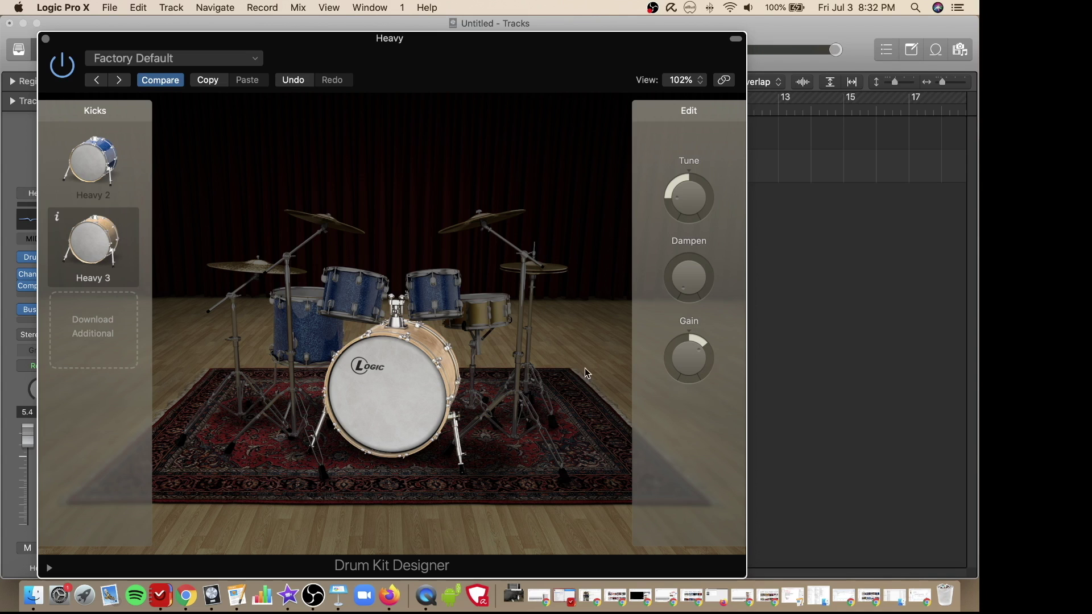
Step: Move the instrument window clear of the transport controls, play the drum loop and turn the system volume up
left_click_drag(388, 43, 394, 94)
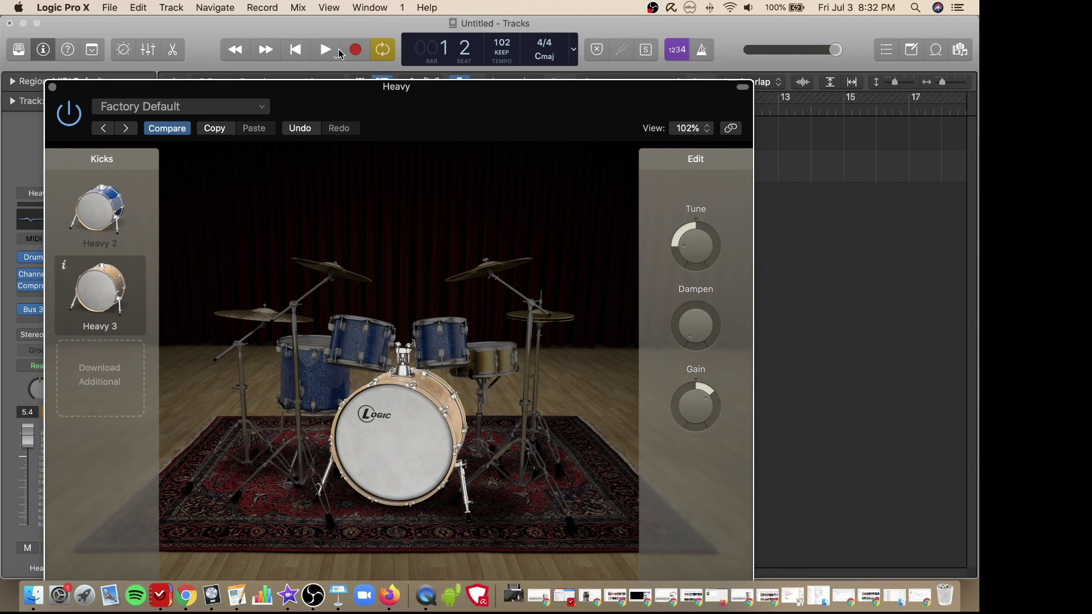
left_click(325, 50)
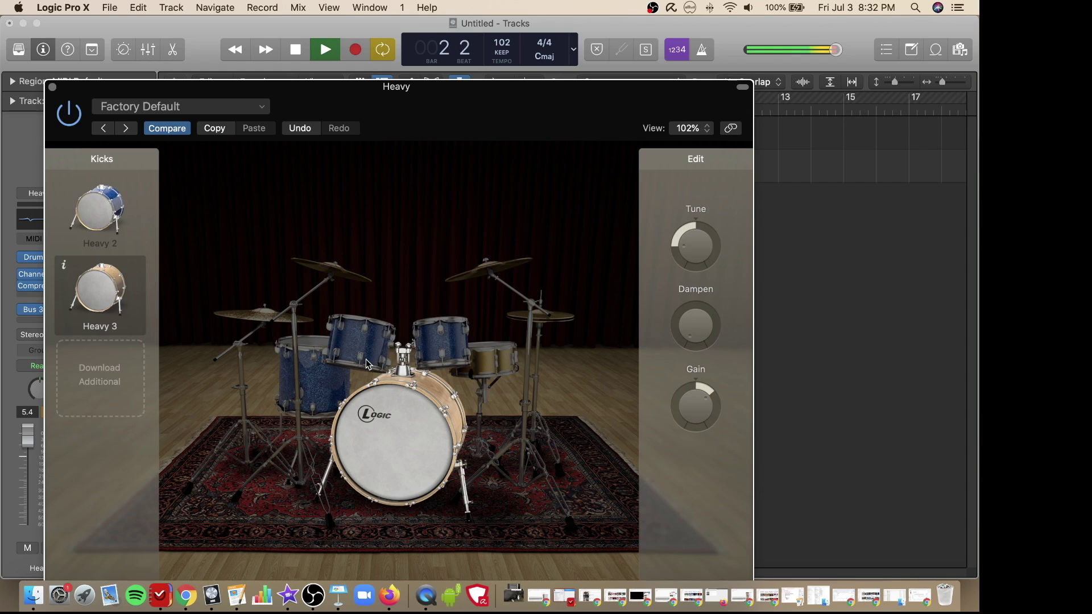
key("XF86AudioRaiseVolume")
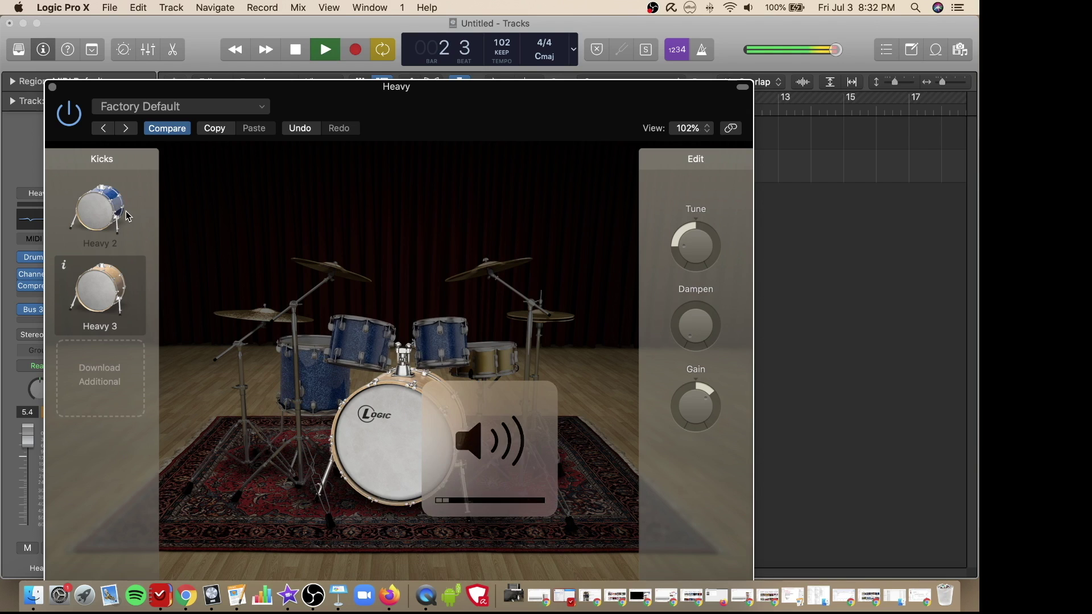
Step: Try the Heavy 2 kick with Dampen at 23% and raised Tune and Gain
left_click(105, 216)
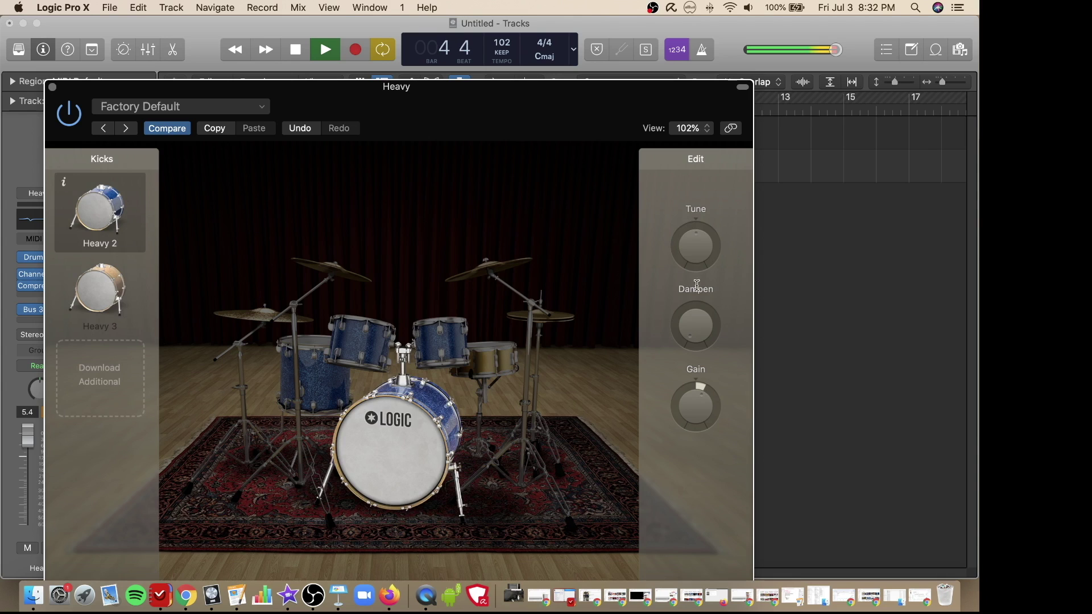
left_click_drag(699, 265, 690, 232)
left_click_drag(694, 322, 693, 305)
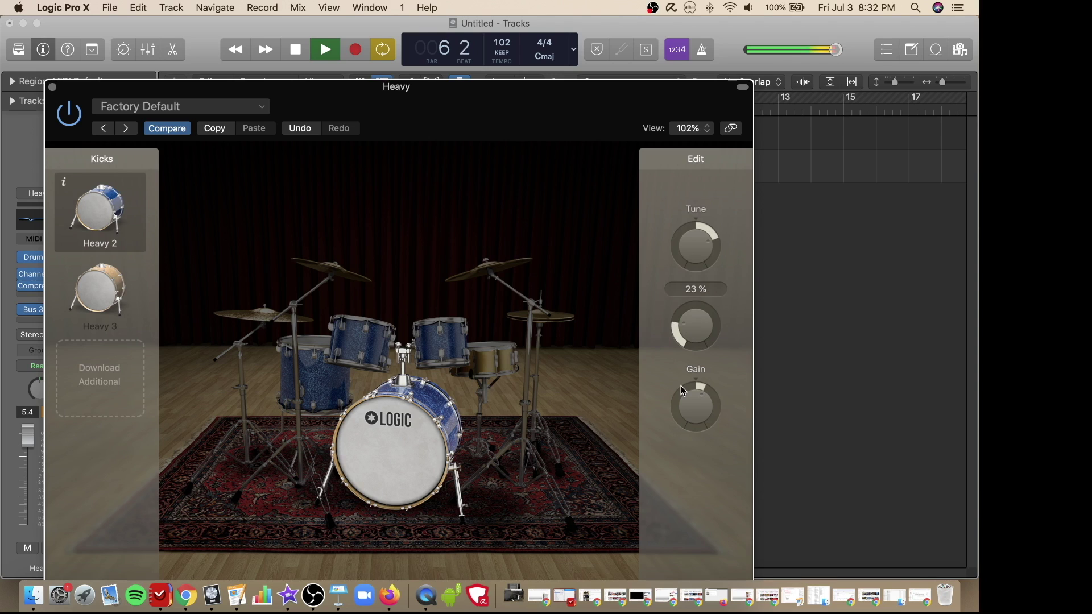
left_click_drag(690, 405, 697, 250)
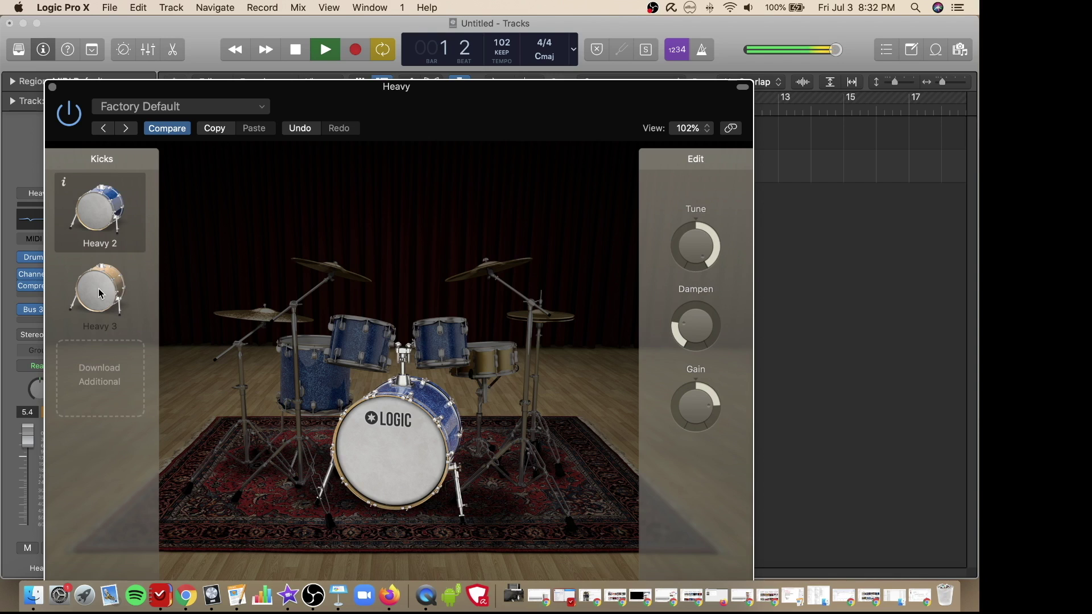
Step: Swap the kick back to Heavy 3, raise its Tune, Dampen and Gain, then stop playback and leave the kick's editing view
left_click(82, 318)
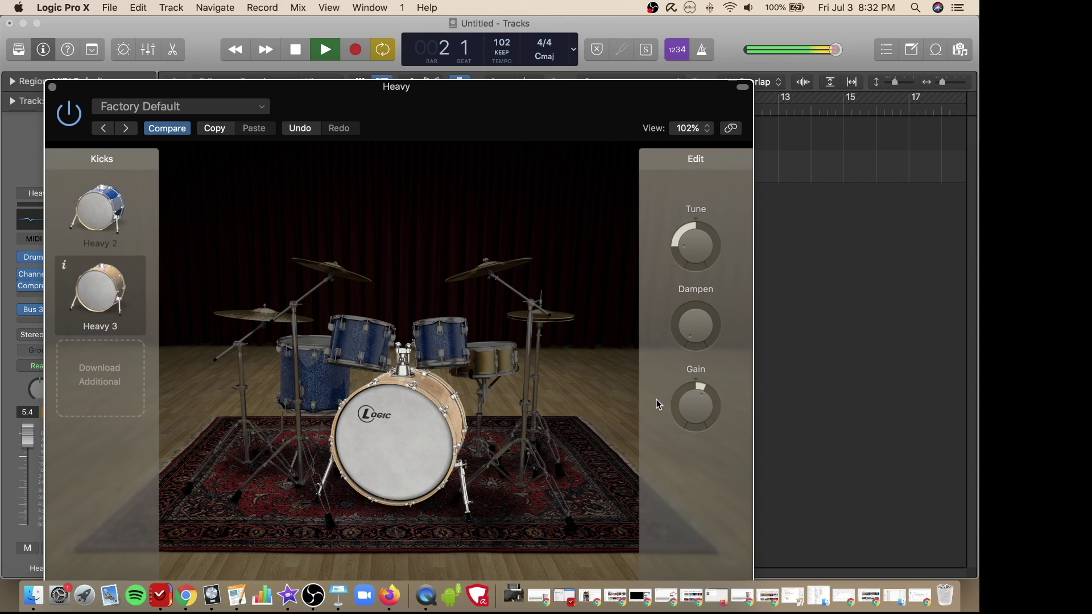
mouse_move(695, 324)
left_mouse_down()
mouse_move(687, 277)
mouse_move(688, 318)
left_mouse_up()
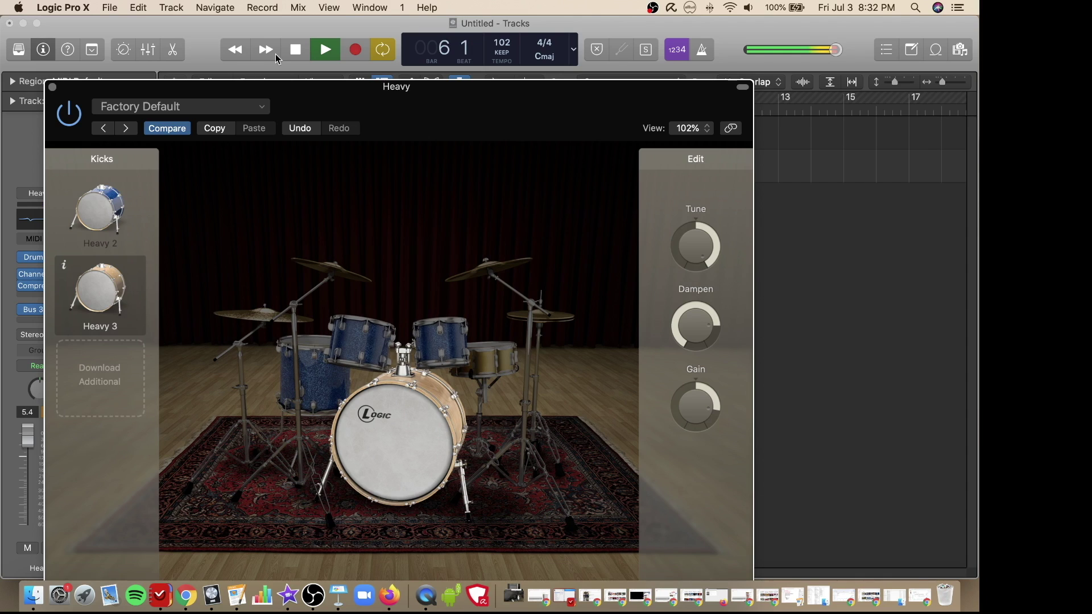
left_click(295, 50)
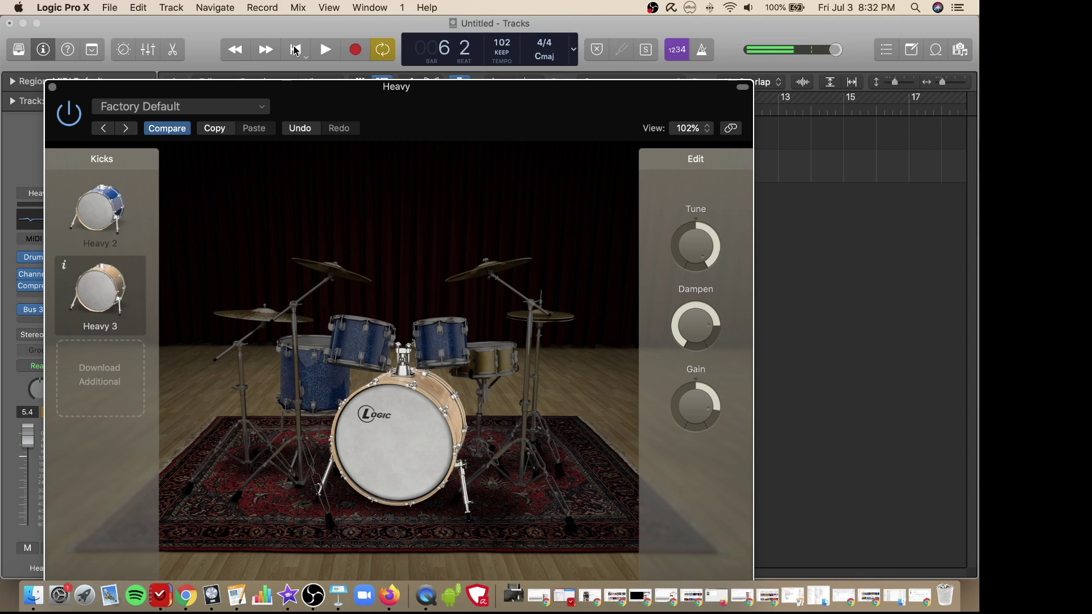
left_click(335, 283)
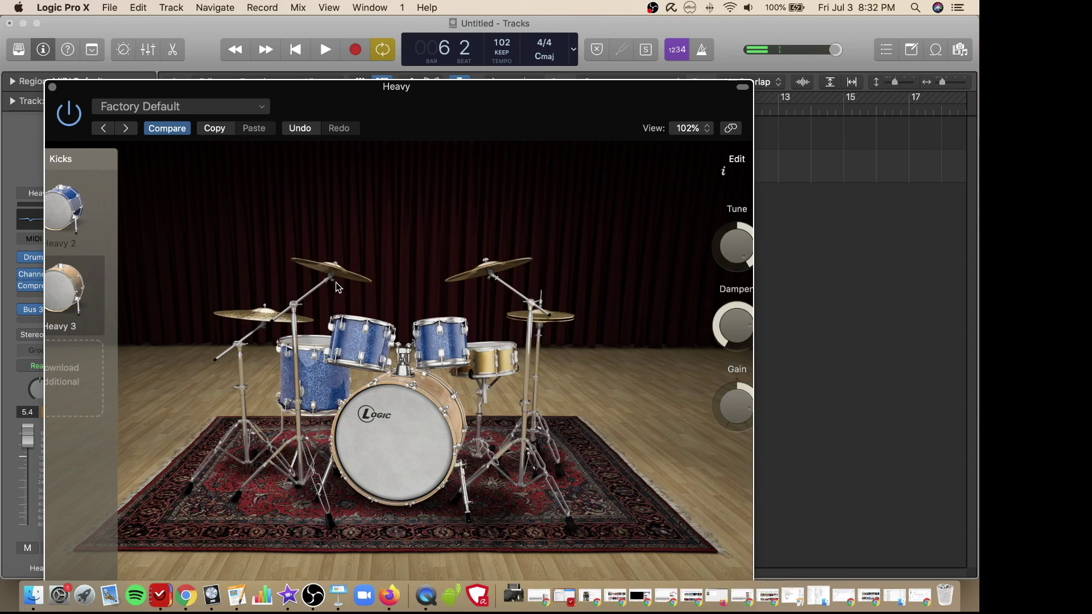
left_click(336, 282)
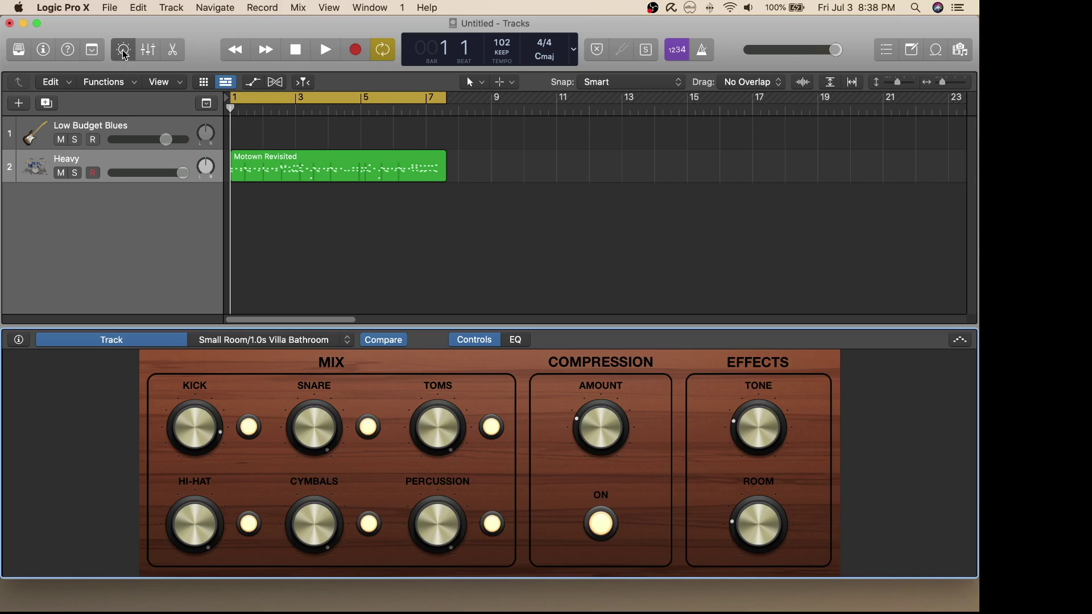
Step: Show the Heavy track's EQ, play the loop and boost the upper-mid band about +7.4 dB at about 1450 Hz
left_click(518, 342)
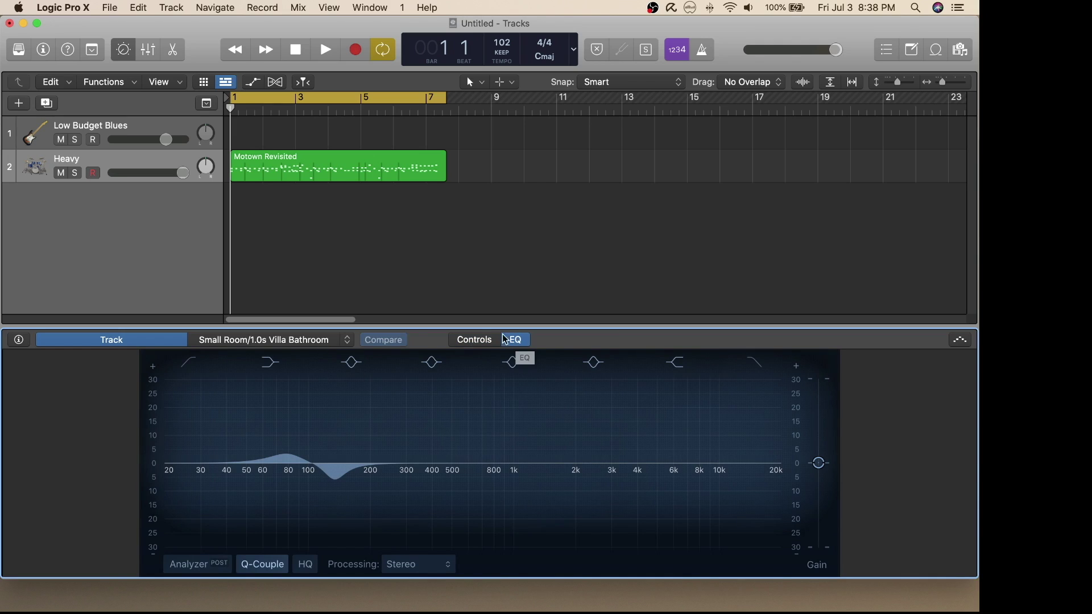
left_click(325, 52)
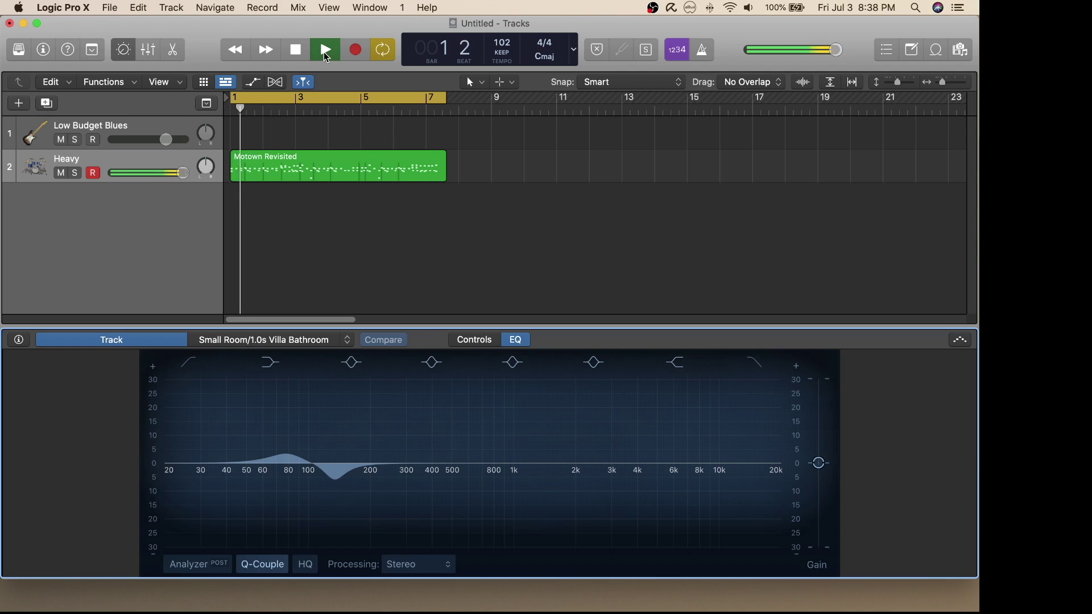
left_click_drag(550, 461, 549, 439)
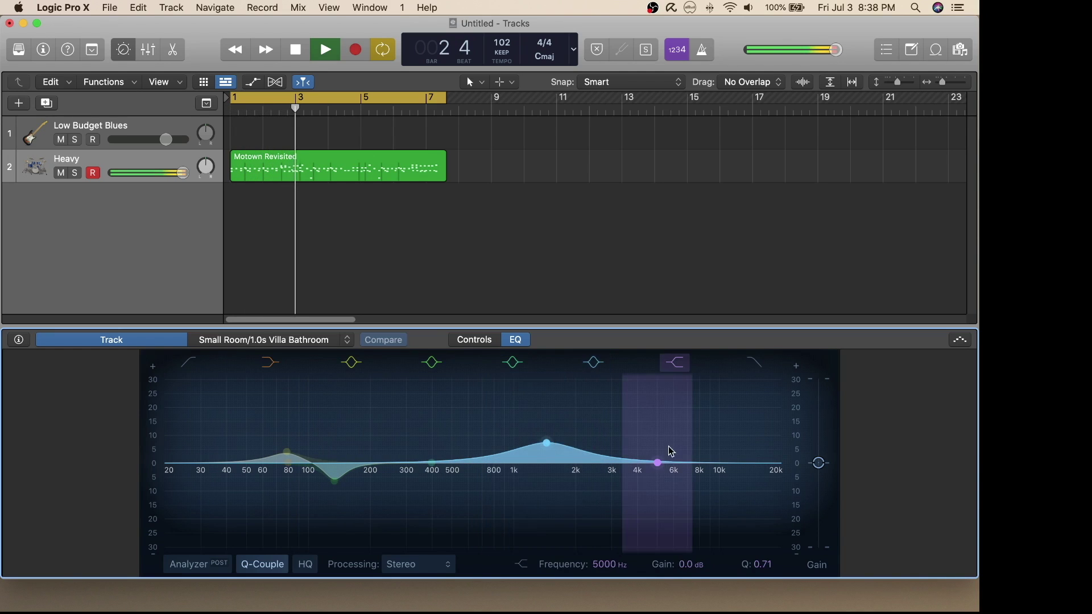
Step: Enable the EQ's high cut at about 15100 Hz and its low cut just below 30 Hz
left_click(753, 362)
left_click_drag(770, 470, 757, 489)
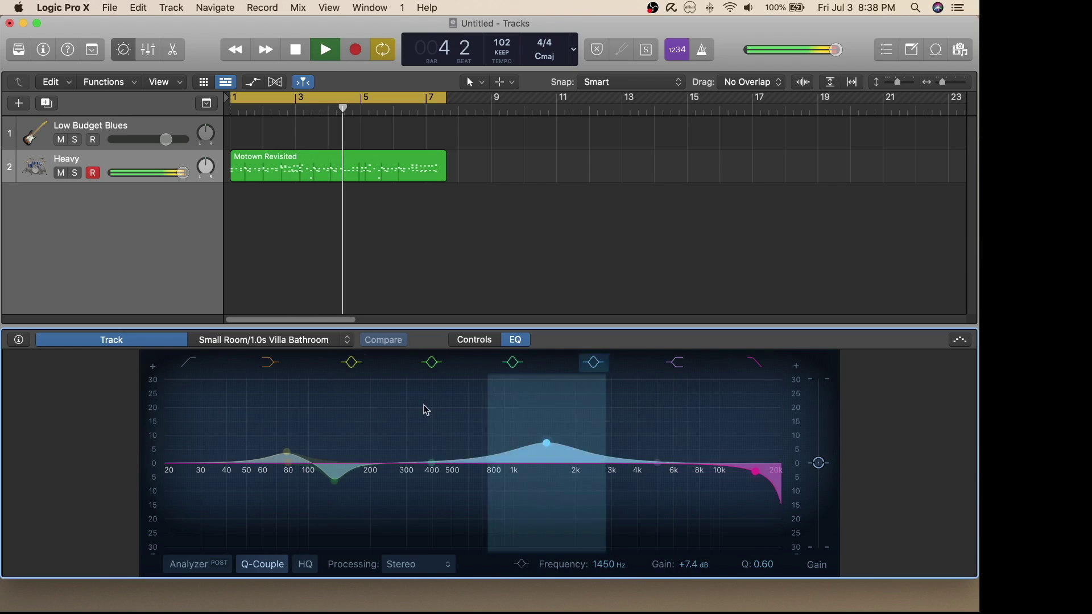
left_click(188, 363)
left_click_drag(195, 475, 192, 463)
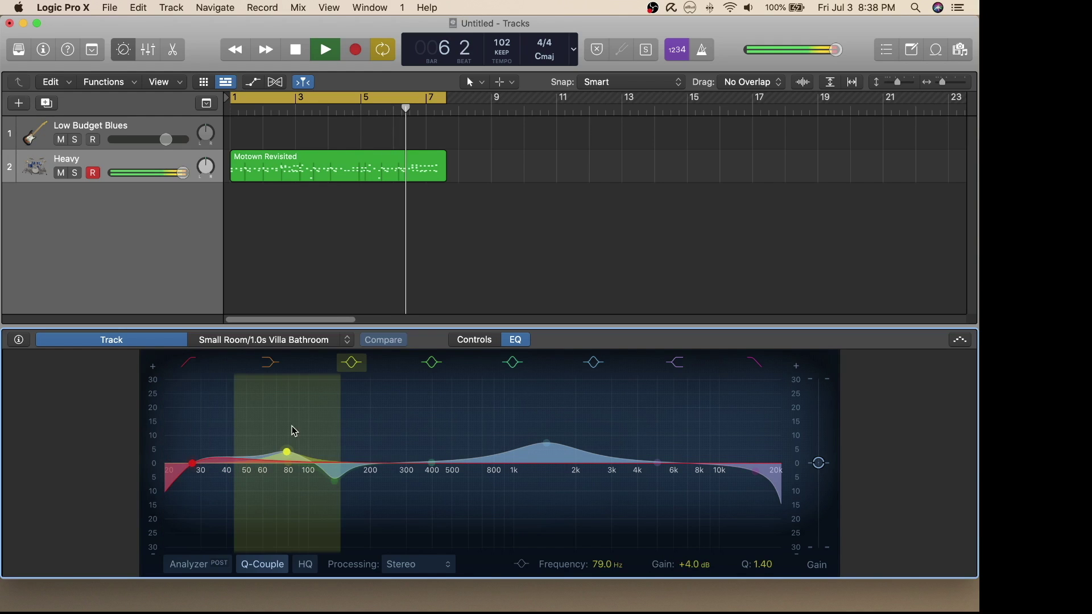
Step: Boost the EQ bands to about +7.2 dB at 60 Hz, +9.1 dB at 147 Hz and +6.8 dB at 420 Hz
left_click_drag(288, 455, 262, 446)
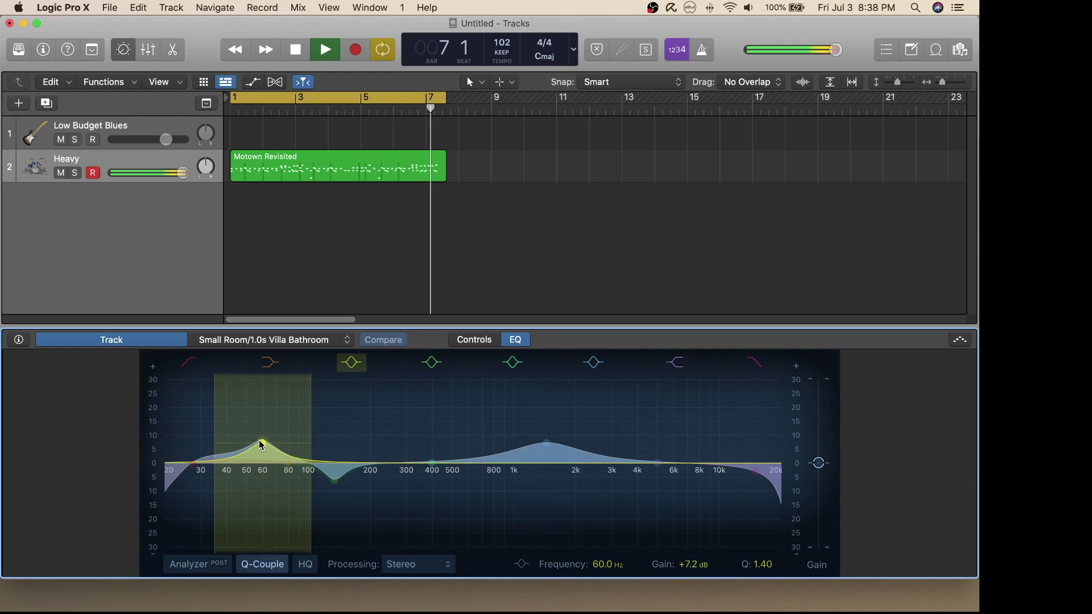
left_click_drag(335, 481, 343, 439)
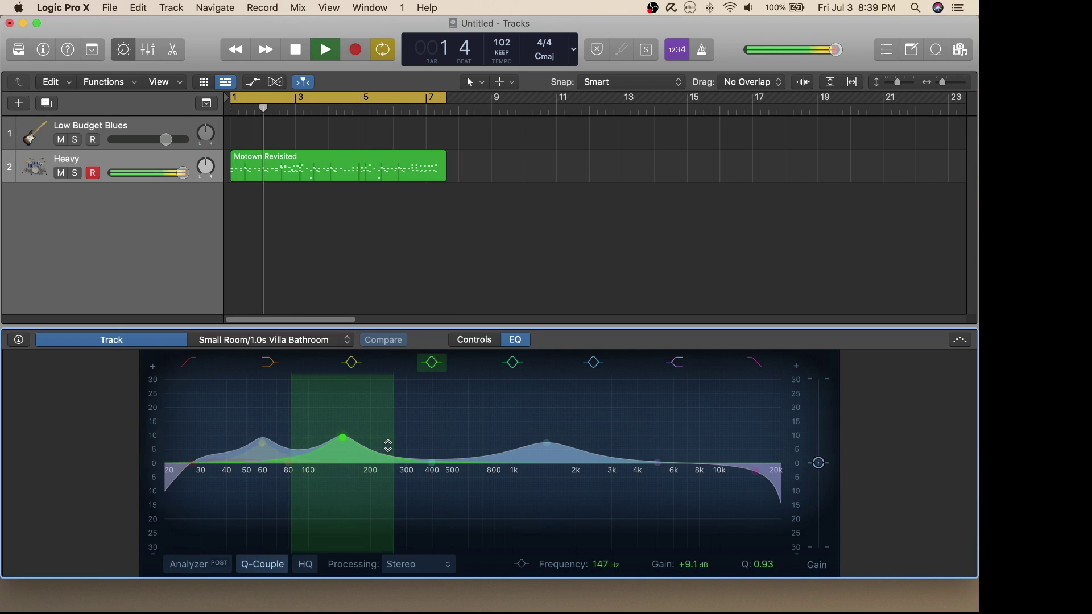
left_click_drag(432, 462, 438, 446)
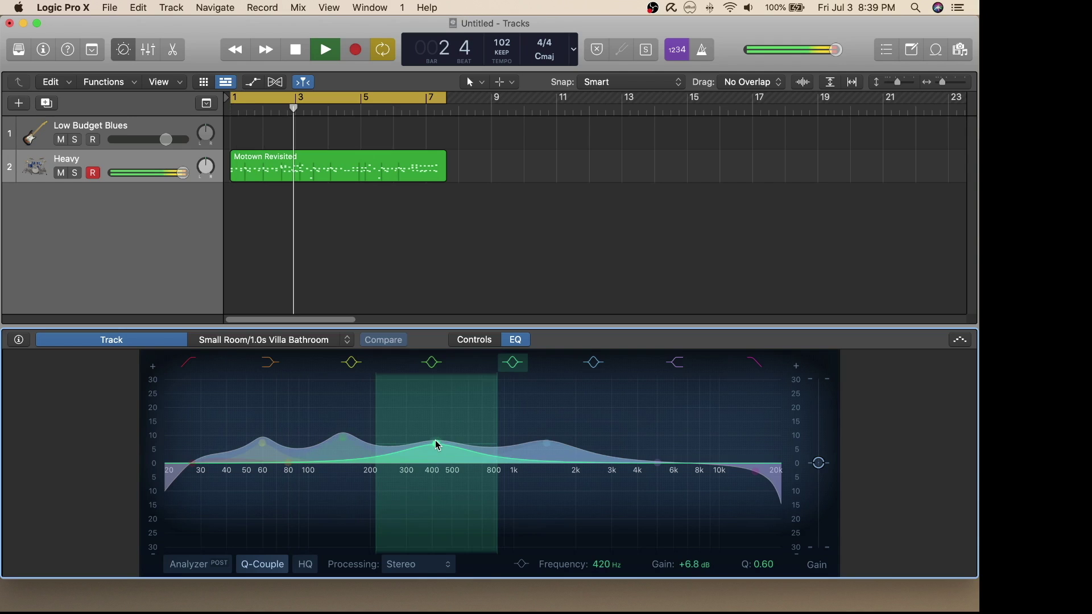
Step: Set the EQ bands to about +6.4 dB at 1540 Hz and +6.6 dB at 406 Hz, the 5000 Hz shelf to +4.3 dB, and readjust the high cut
left_click_drag(547, 444, 555, 447)
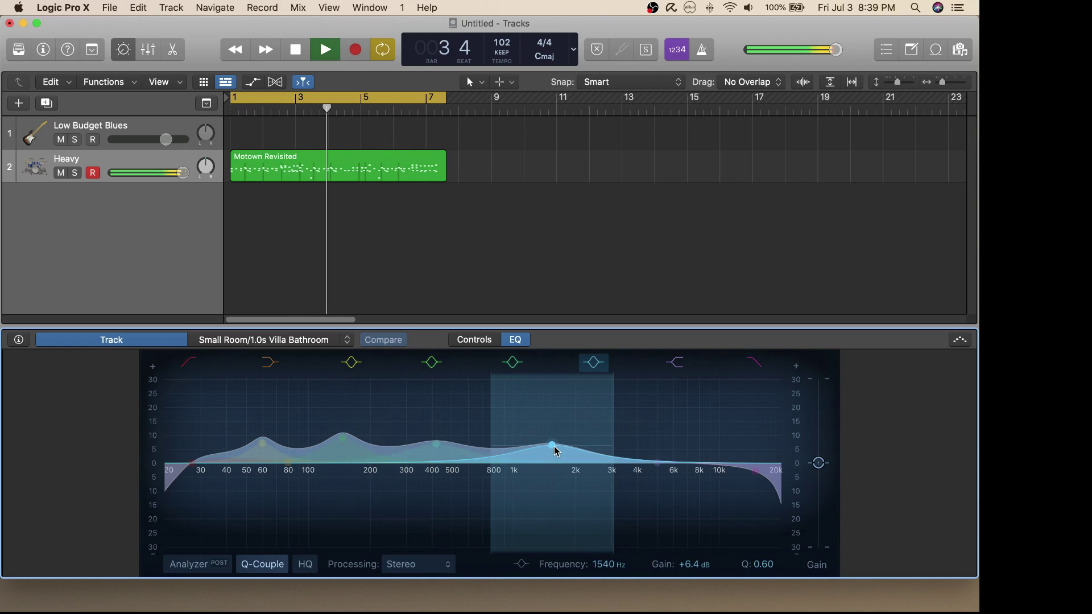
left_click_drag(658, 464, 658, 455)
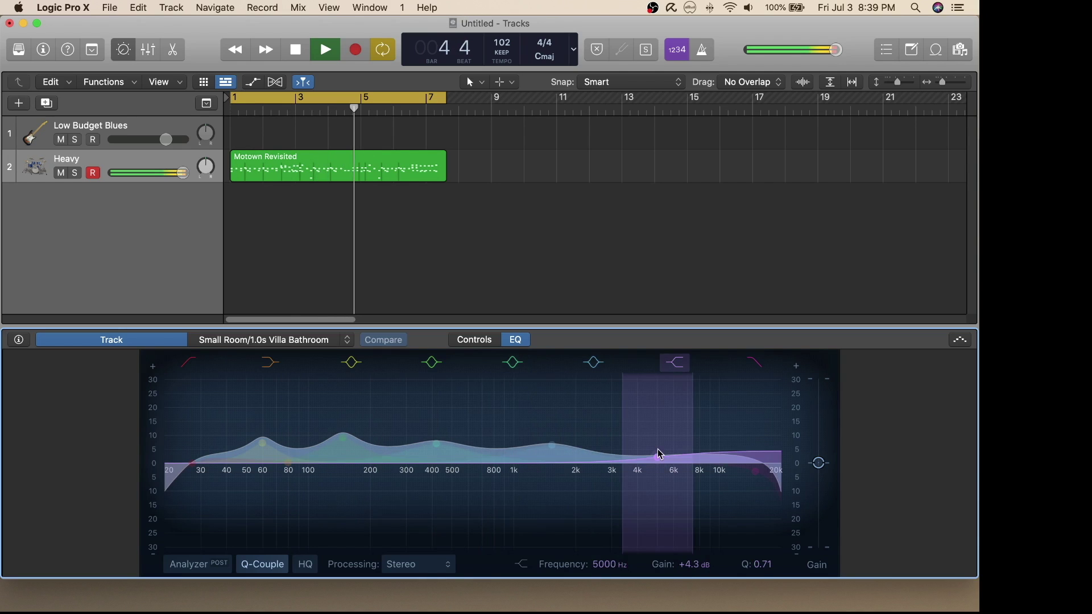
left_click(756, 472)
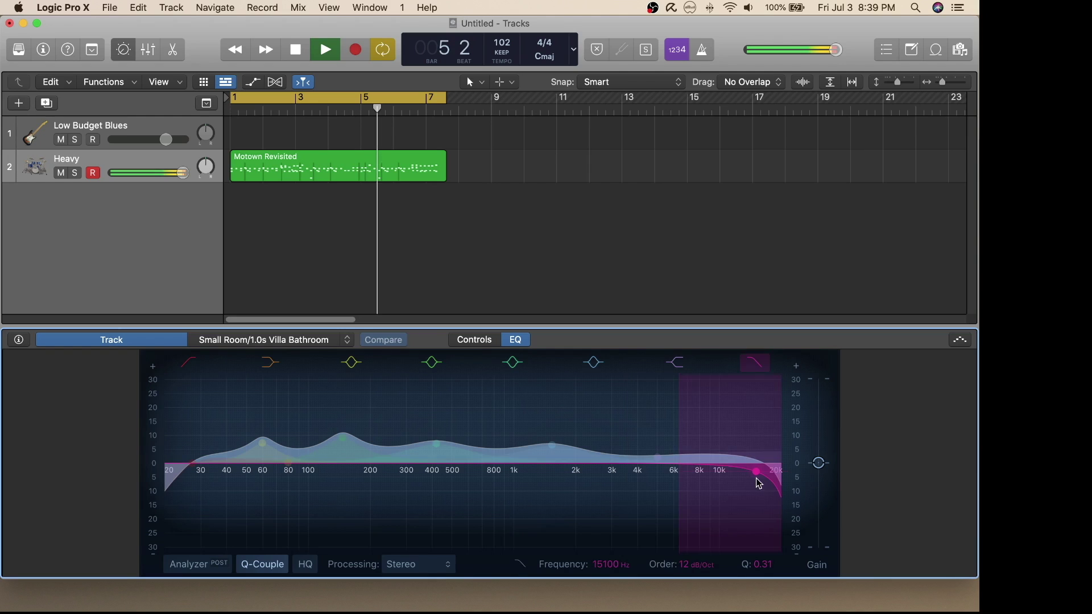
left_click(435, 445)
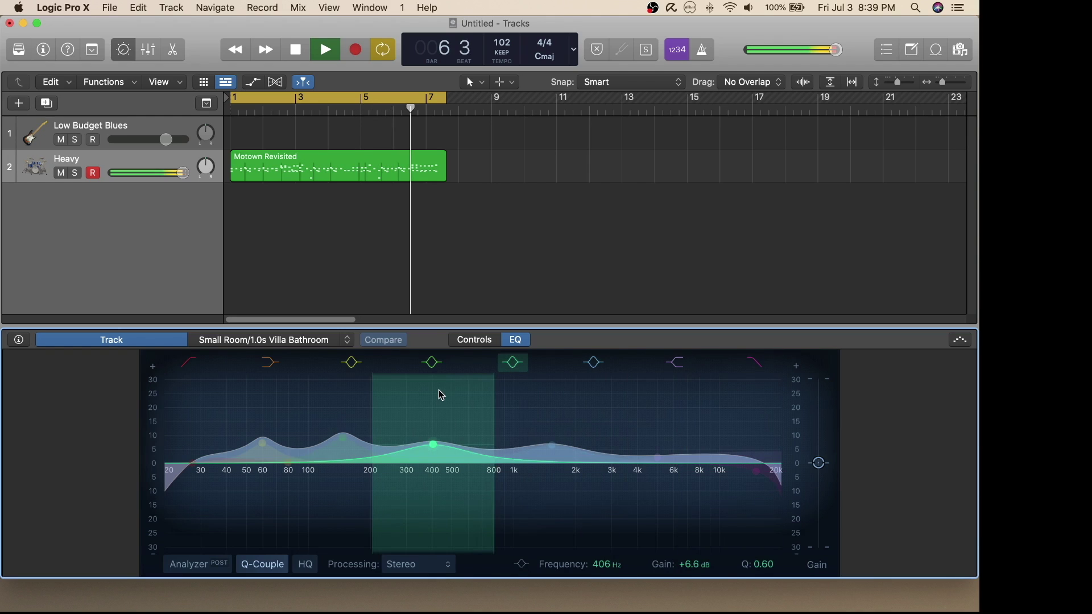
Step: Move the EQ's +9.1 dB band to 161 Hz, set the low cut to about 26.6 Hz and stop playback
left_click(342, 442)
left_click_drag(343, 441, 351, 438)
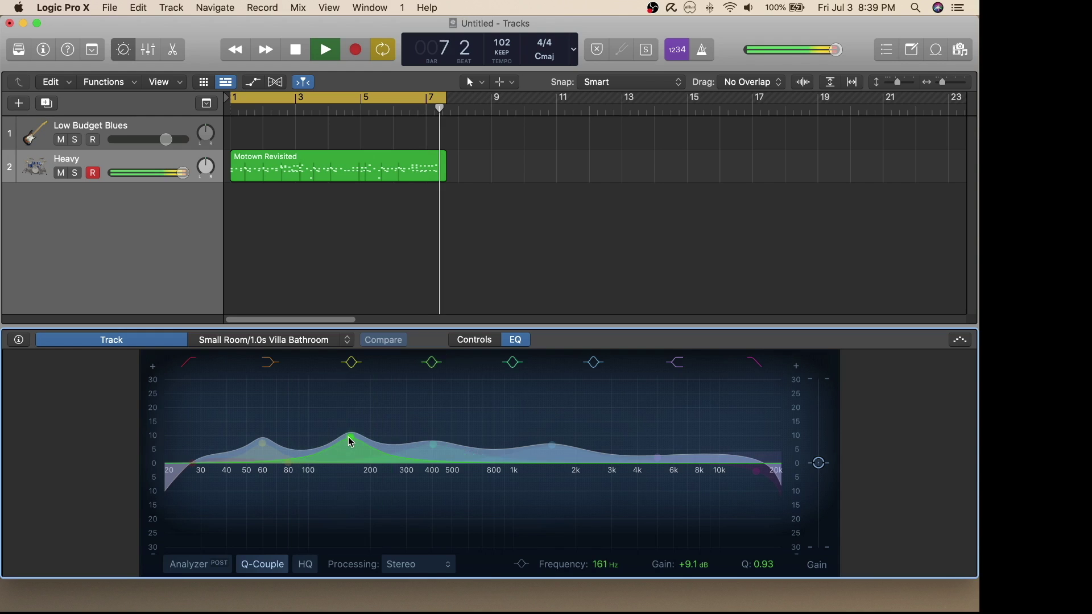
left_click(190, 462)
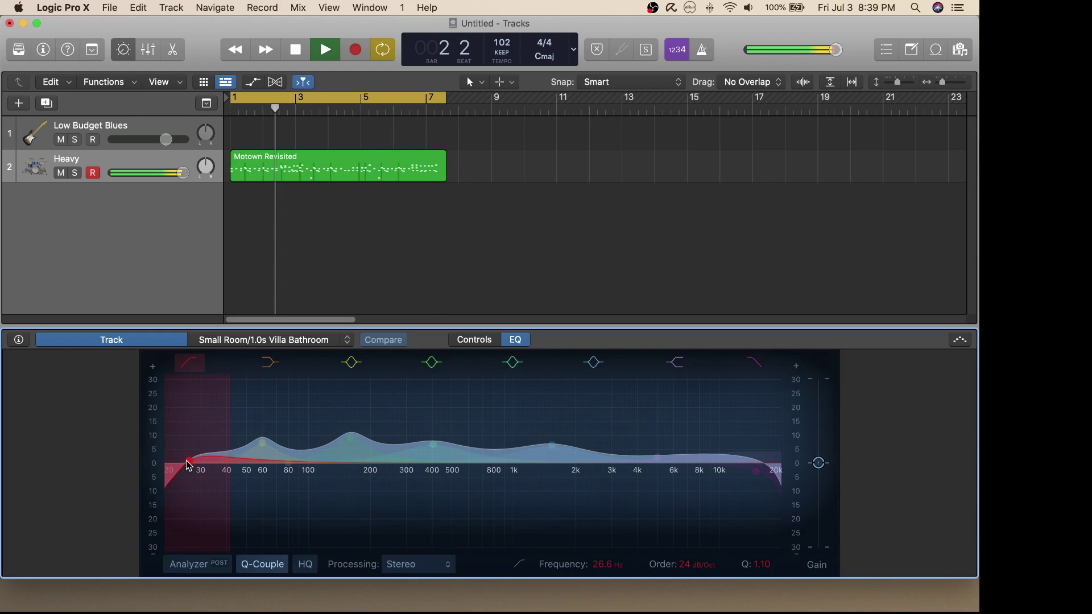
left_click(294, 51)
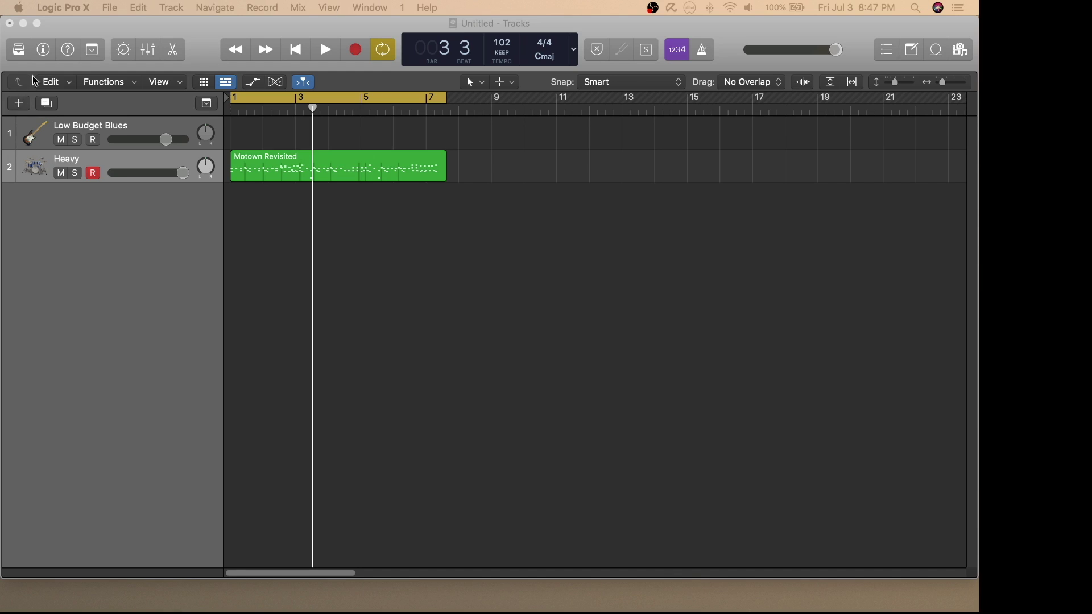
Step: Show the inspector and insert a stereo Vintage Graphic EQ in the Heavy channel strip's free audio effect slot
left_click(45, 51)
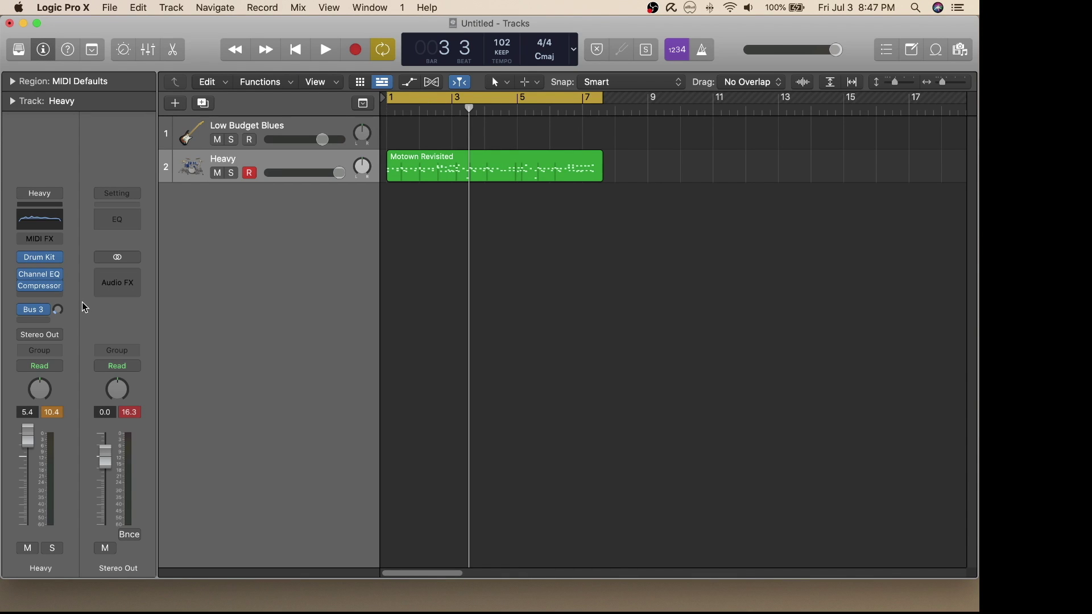
left_click(63, 297)
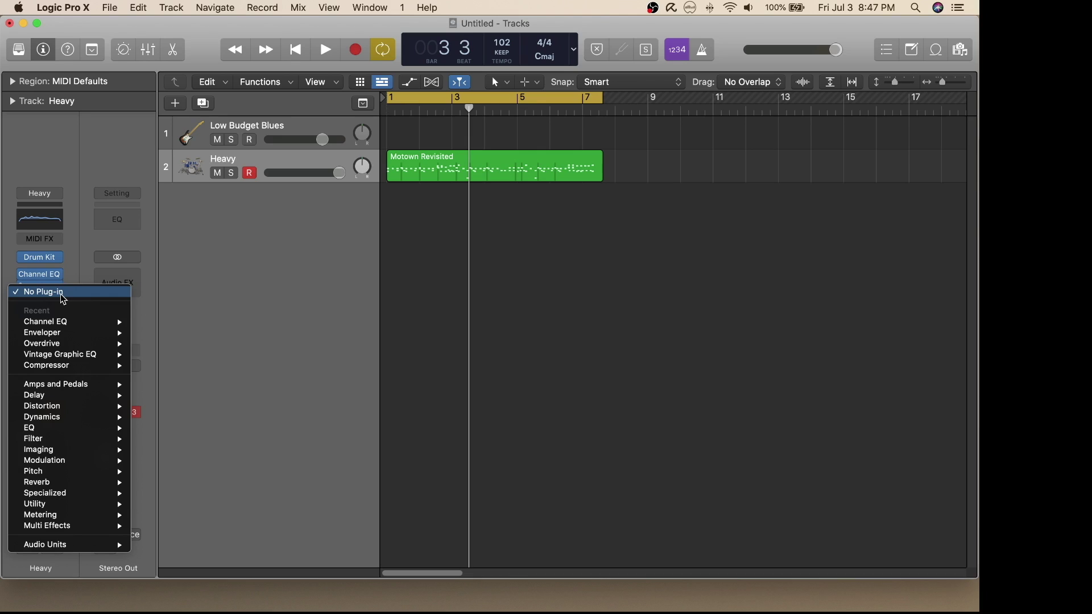
mouse_move(99, 432)
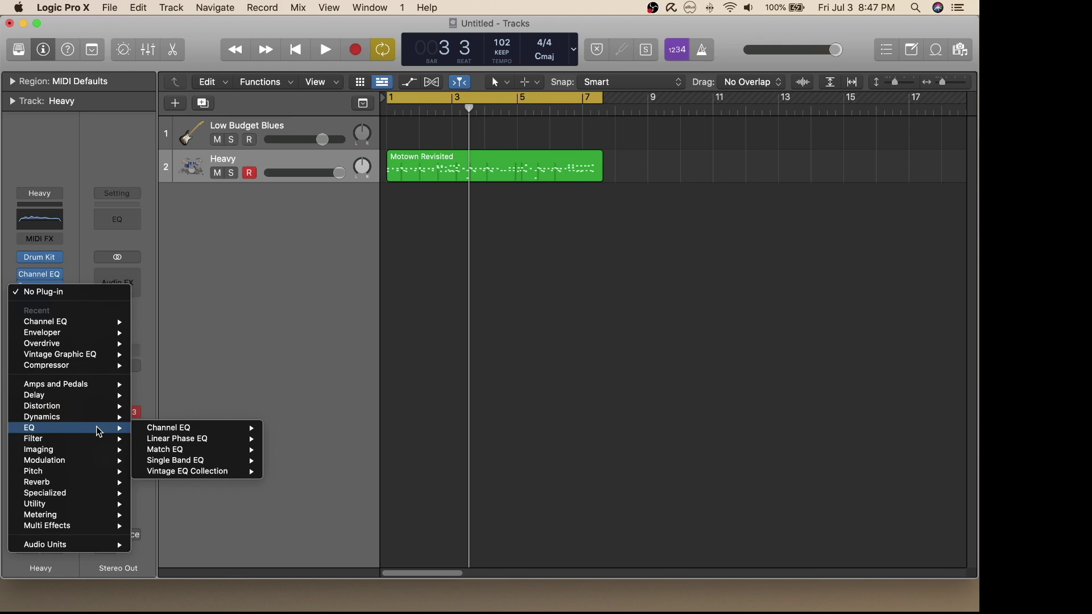
mouse_move(187, 474)
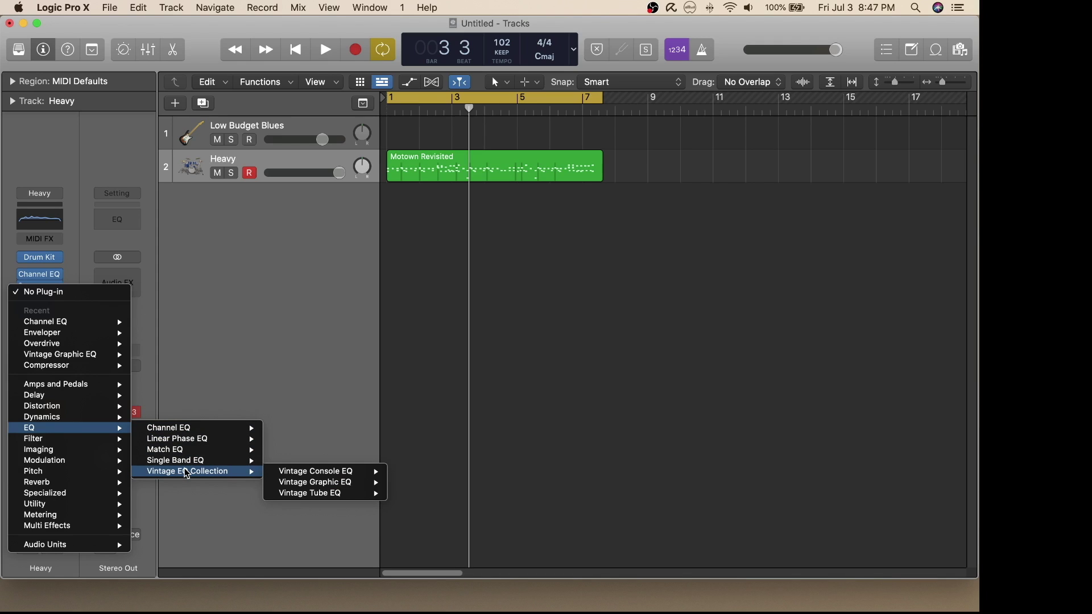
mouse_move(307, 483)
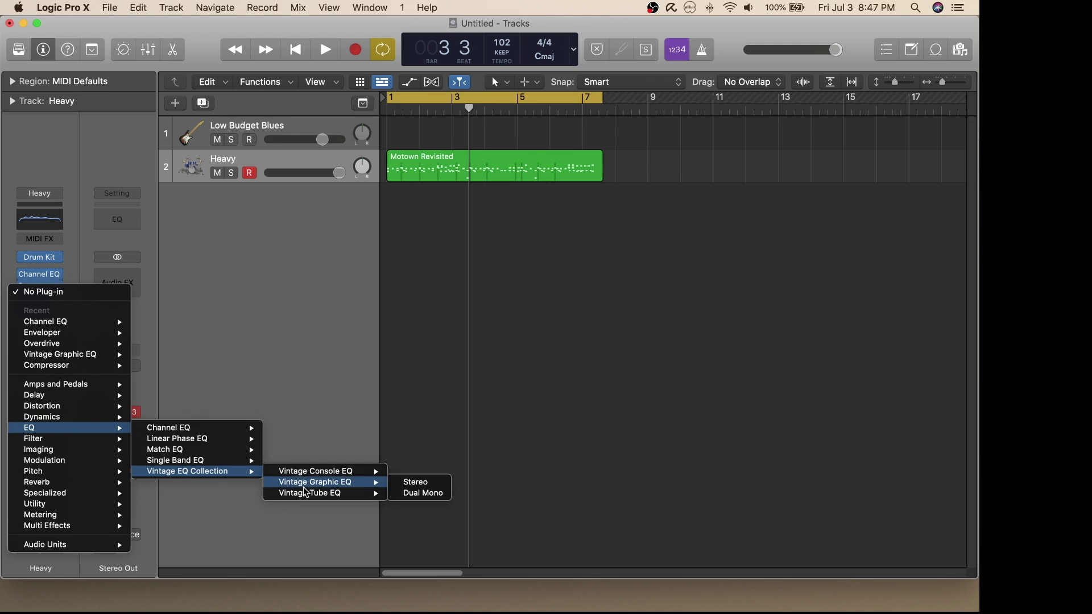
left_click(424, 485)
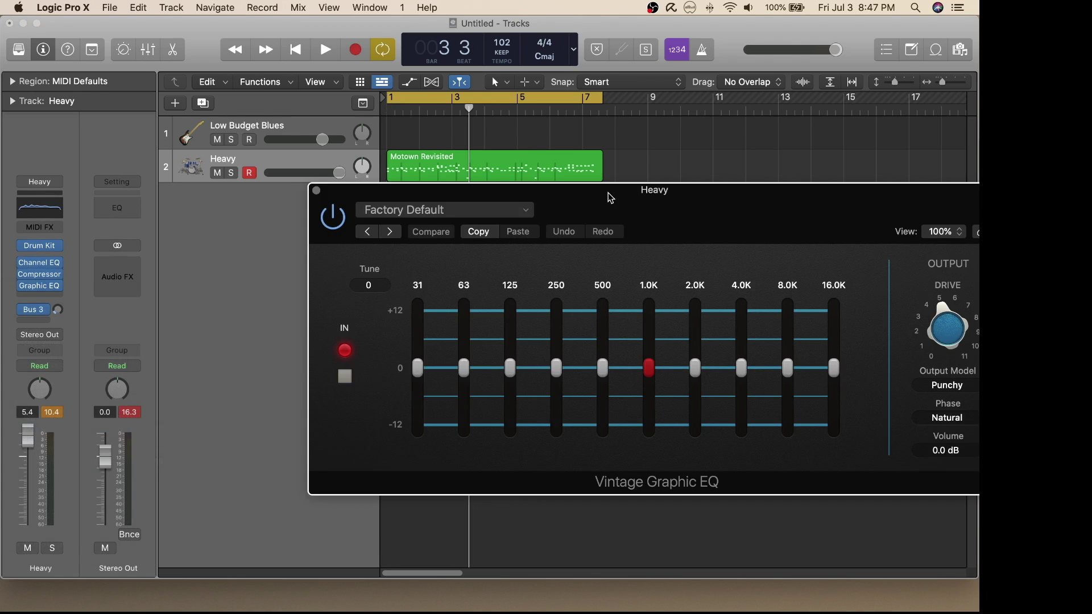
left_click_drag(609, 200, 352, 247)
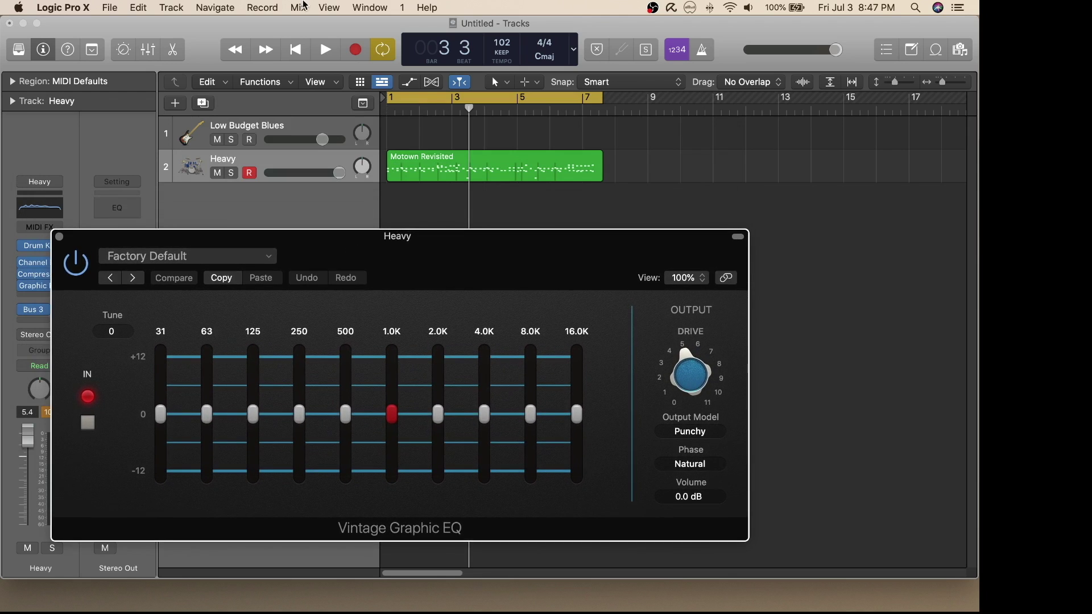
Step: While the loop plays, raise the graphic EQ's 63 Hz–1 kHz bands 2–4 dB, 4 kHz and 16 kHz about 2 dB, and cut 2 kHz and 8 kHz about 2 dB
left_click(322, 56)
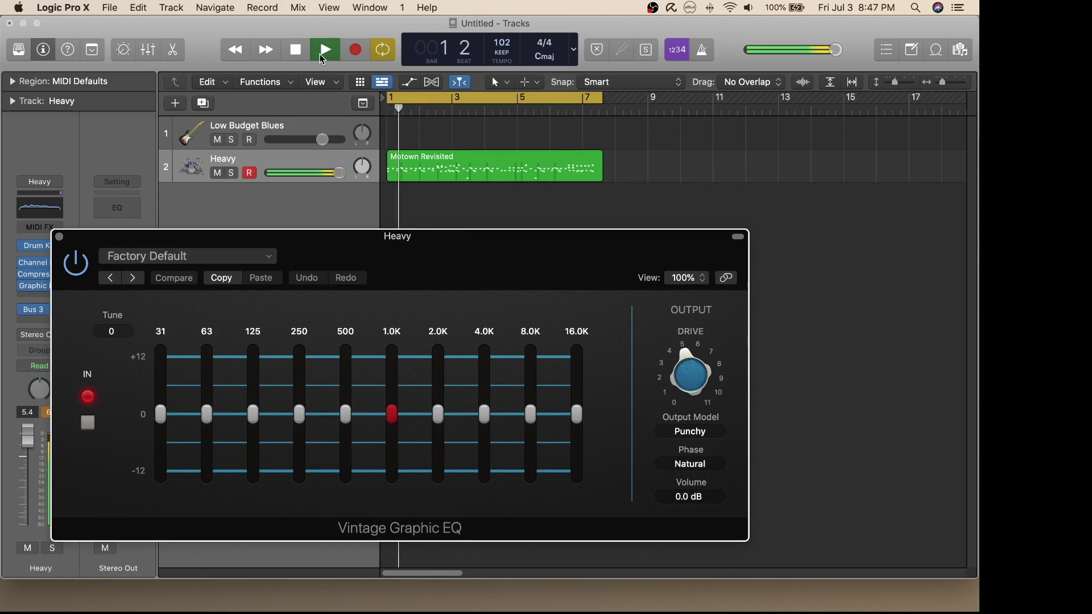
key("XF86AudioMute")
key("XF86AudioRaiseVolume")
left_click_drag(392, 420, 241, 404)
left_click_drag(254, 388, 253, 401)
left_click_drag(438, 414, 485, 424)
left_click_drag(485, 414, 574, 414)
left_click_drag(511, 256, 529, 180)
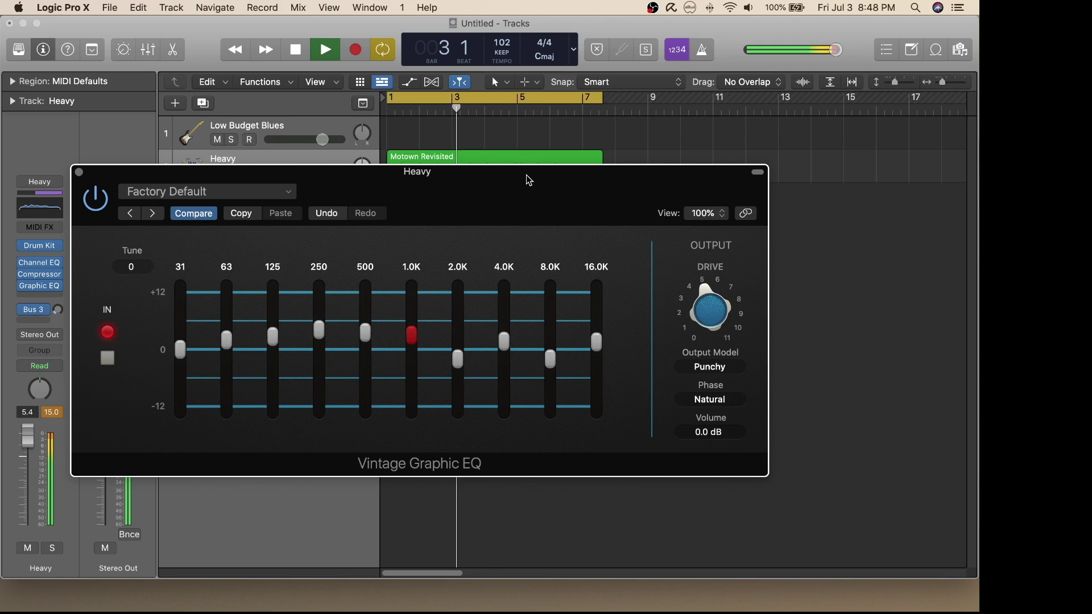
left_click(297, 53)
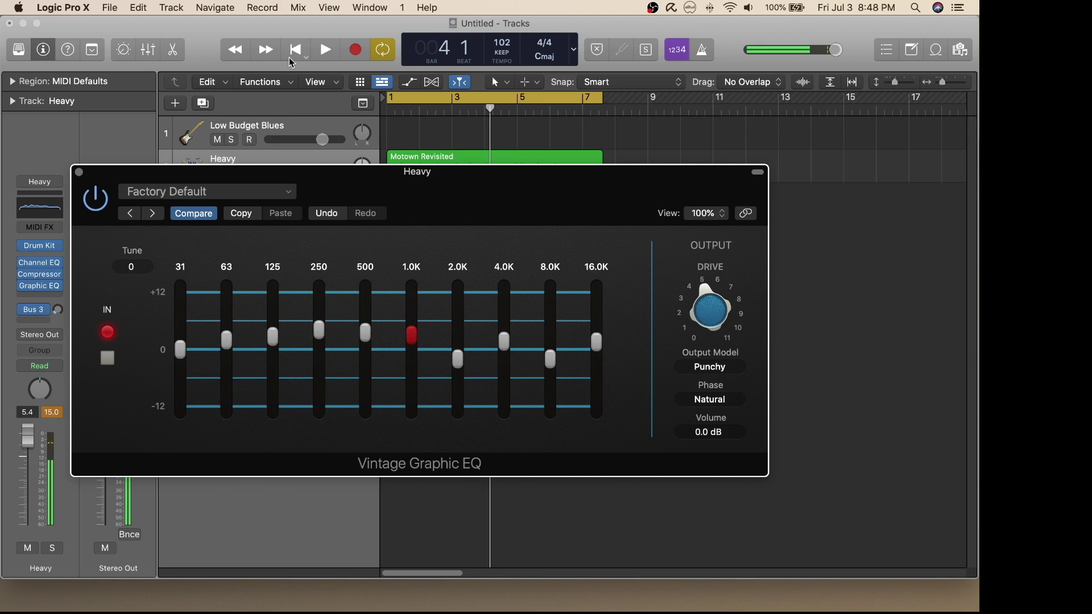
left_click_drag(444, 184, 422, 130)
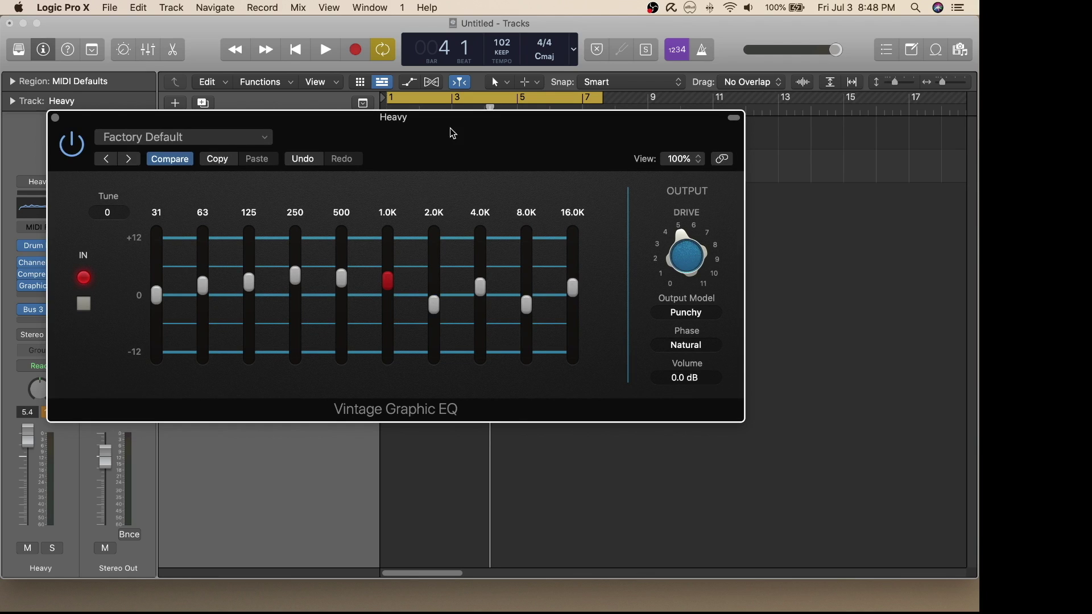
left_click_drag(449, 132, 417, 101)
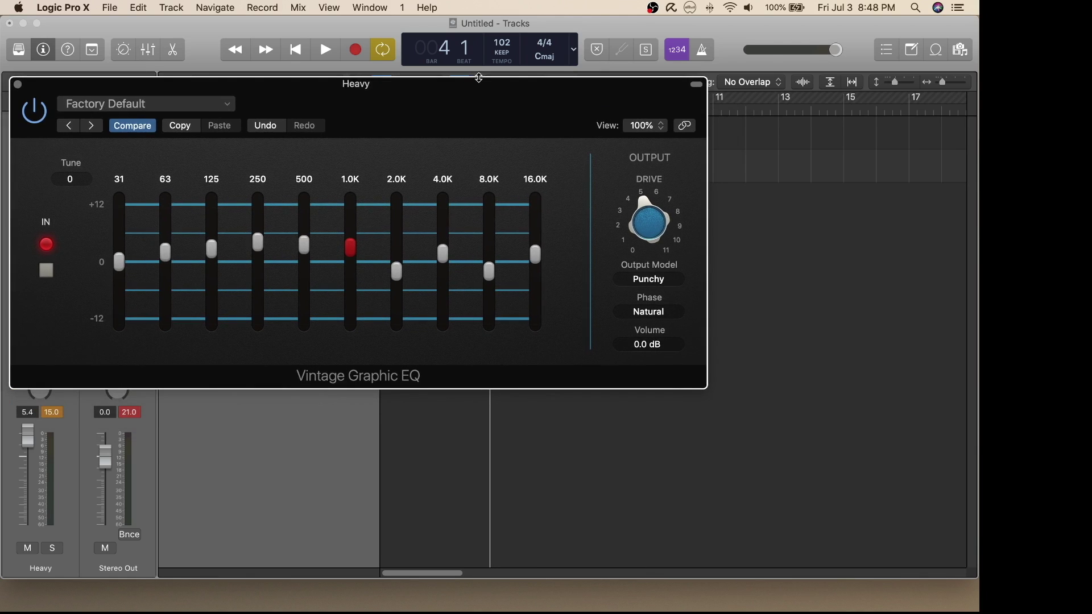
left_click_drag(485, 98, 515, 120)
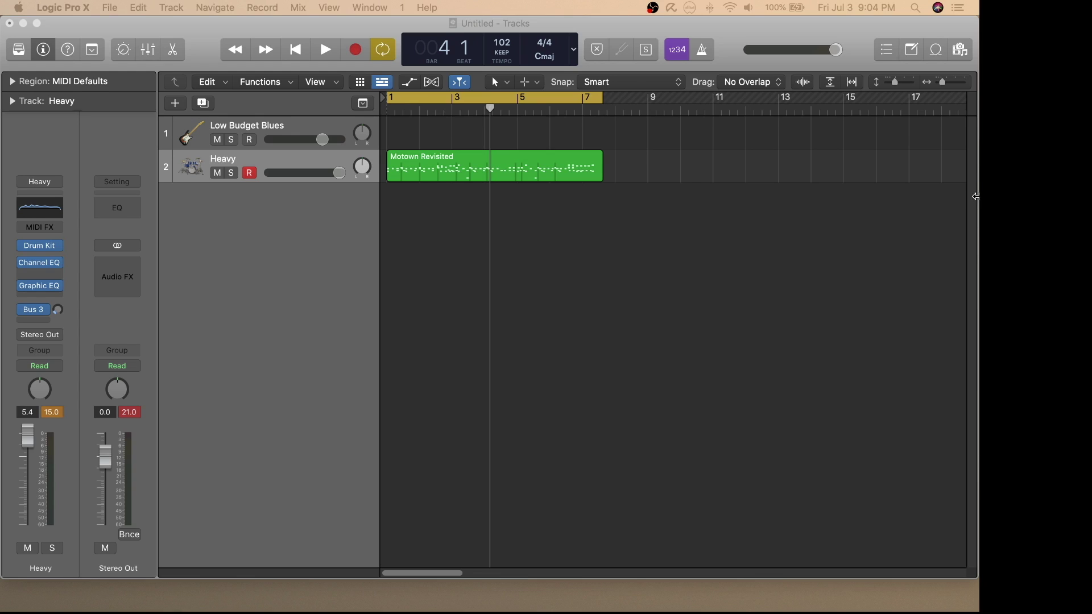
Step: Insert a stereo Compressor after the graphic EQ on the Heavy track, choose the Studio FET model and shrink its window to 93%
left_click(53, 295)
mouse_move(62, 322)
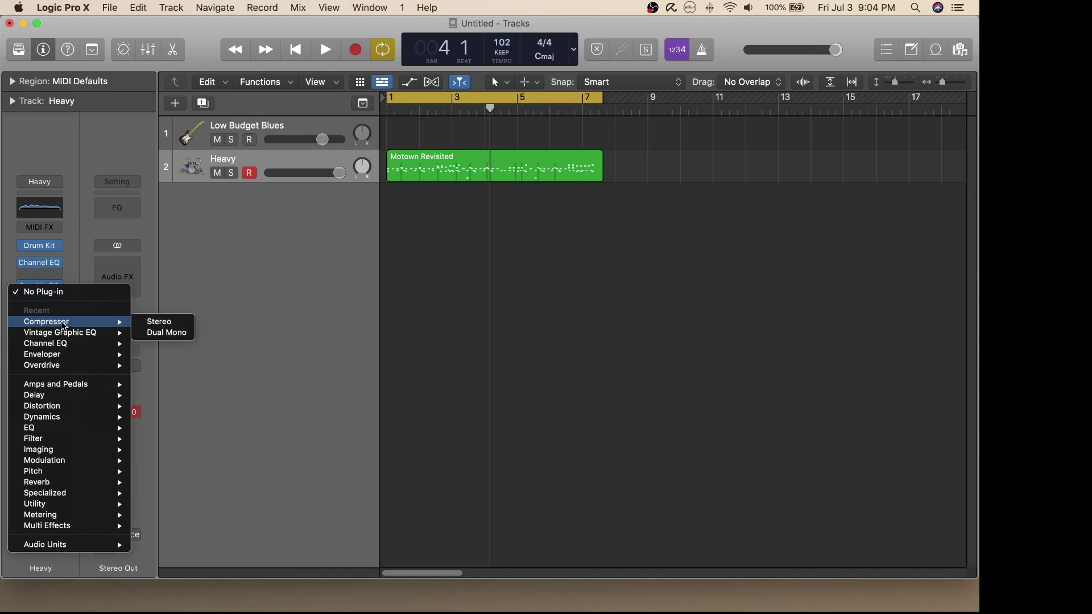
left_click(160, 326)
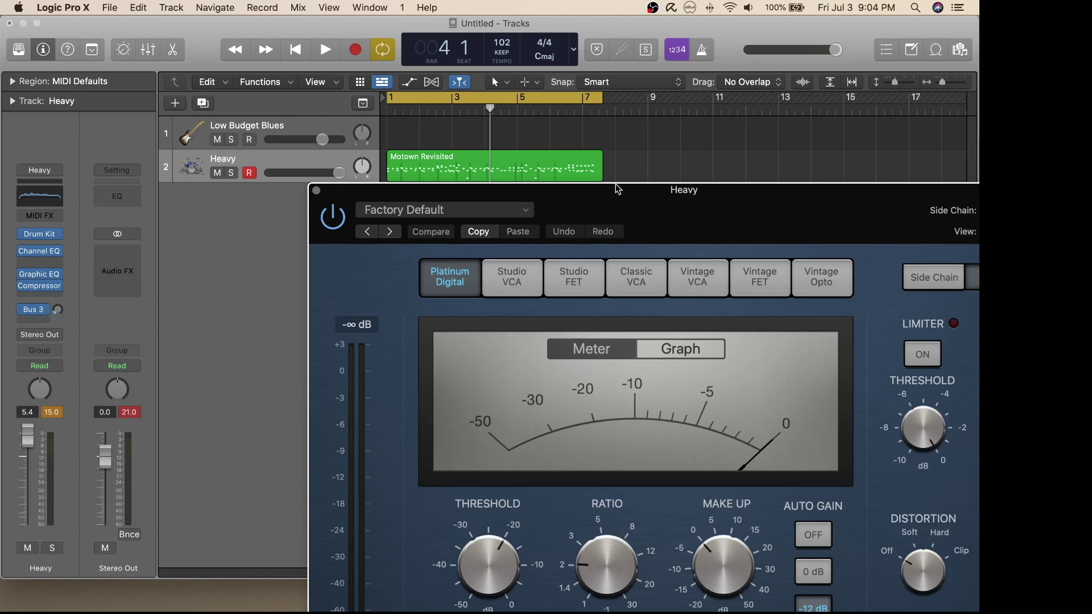
left_click_drag(618, 189, 333, 32)
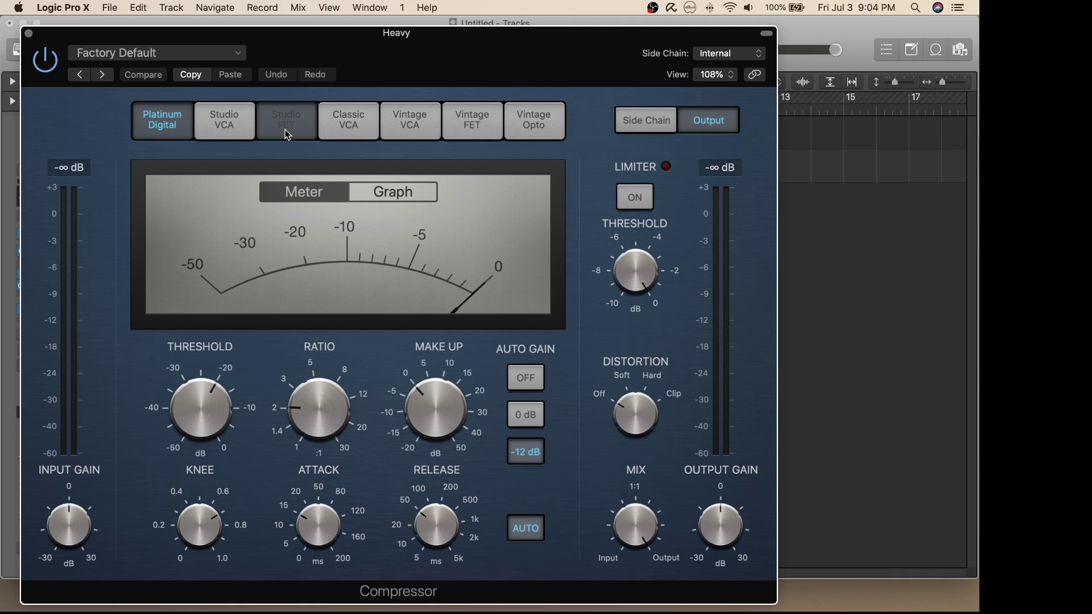
left_click(285, 129)
left_click_drag(777, 603, 664, 432)
left_click_drag(409, 42, 435, 85)
Step: Play the loop and set the compressor's threshold to about -27 dB, ratio just below 3:1, a slightly longer attack and a 45 ms release
left_click(314, 53)
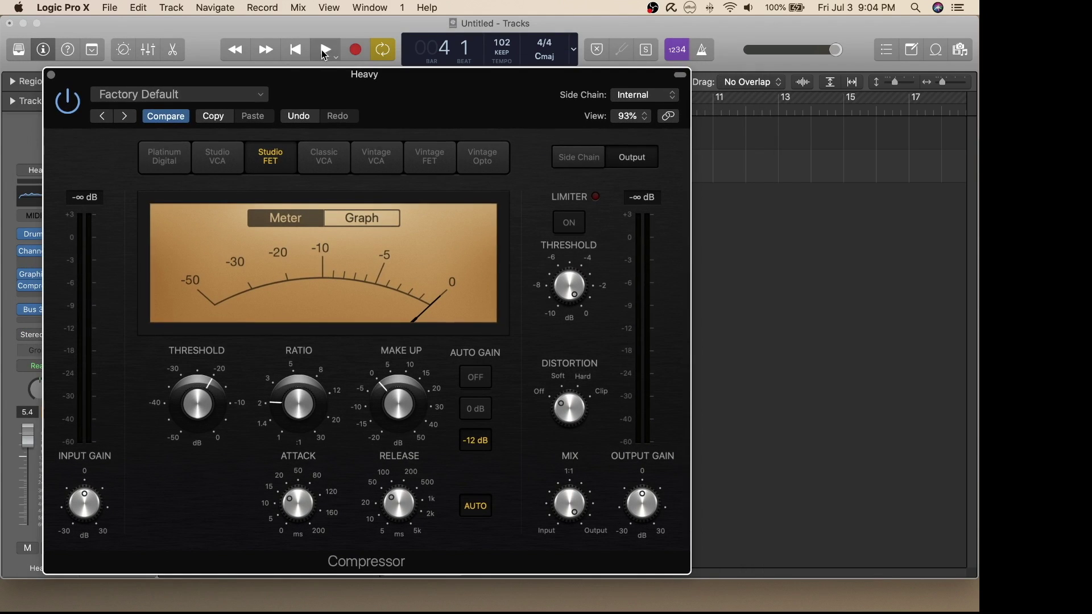
mouse_move(182, 410)
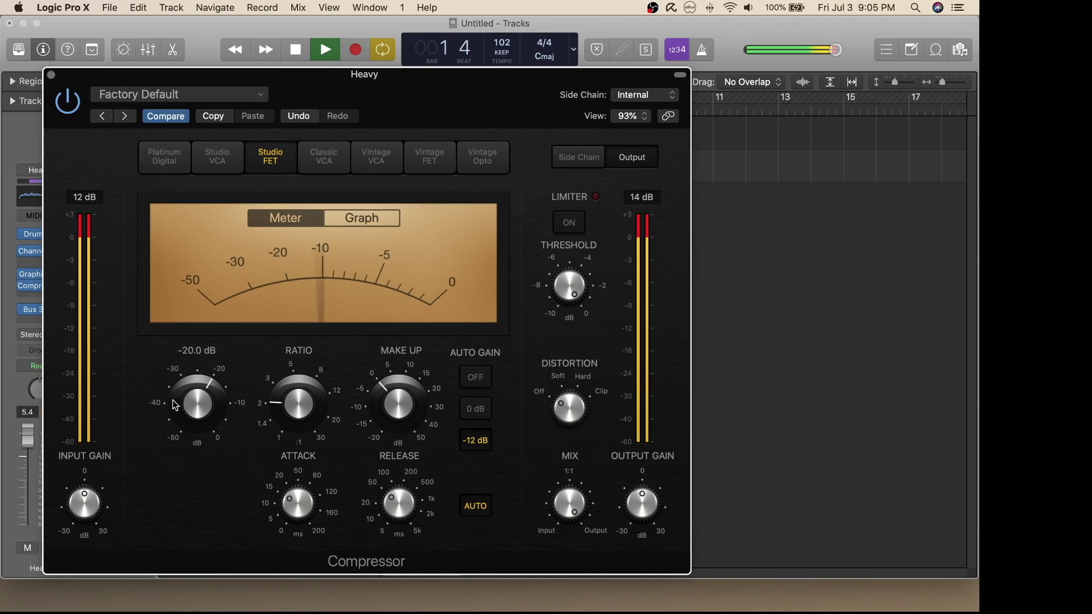
left_click_drag(182, 410, 194, 438)
left_click_drag(274, 409, 277, 389)
mouse_move(307, 525)
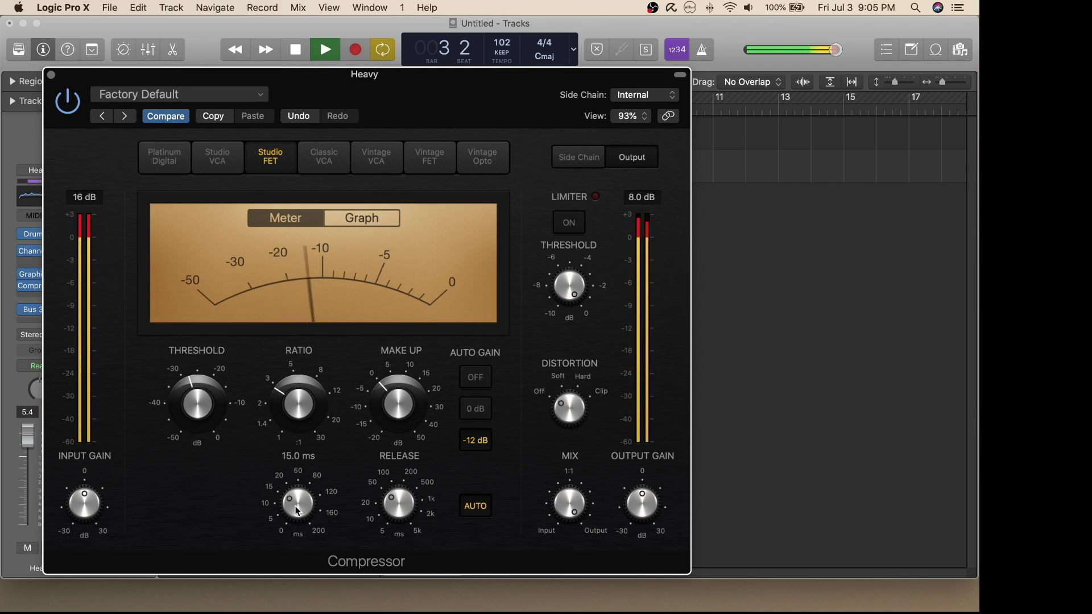
mouse_move(397, 510)
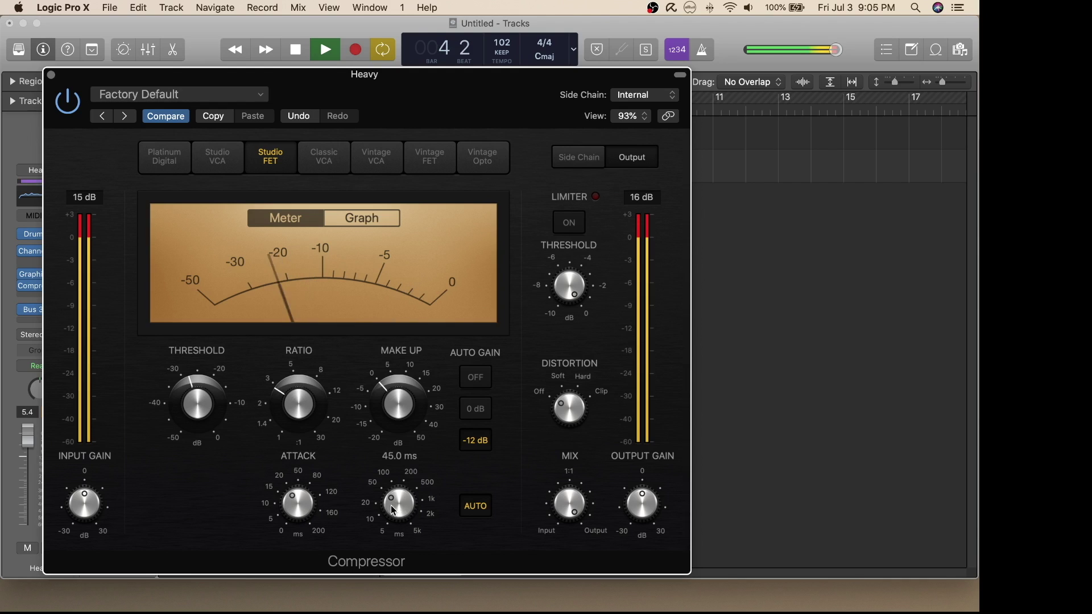
Step: Readjust the compressor's threshold to about -15 dB, ratio to just below 2:1 and make-up gain to -5.0 dB
left_click_drag(210, 421, 211, 405)
mouse_move(295, 400)
left_click_drag(295, 399, 286, 425)
mouse_move(380, 398)
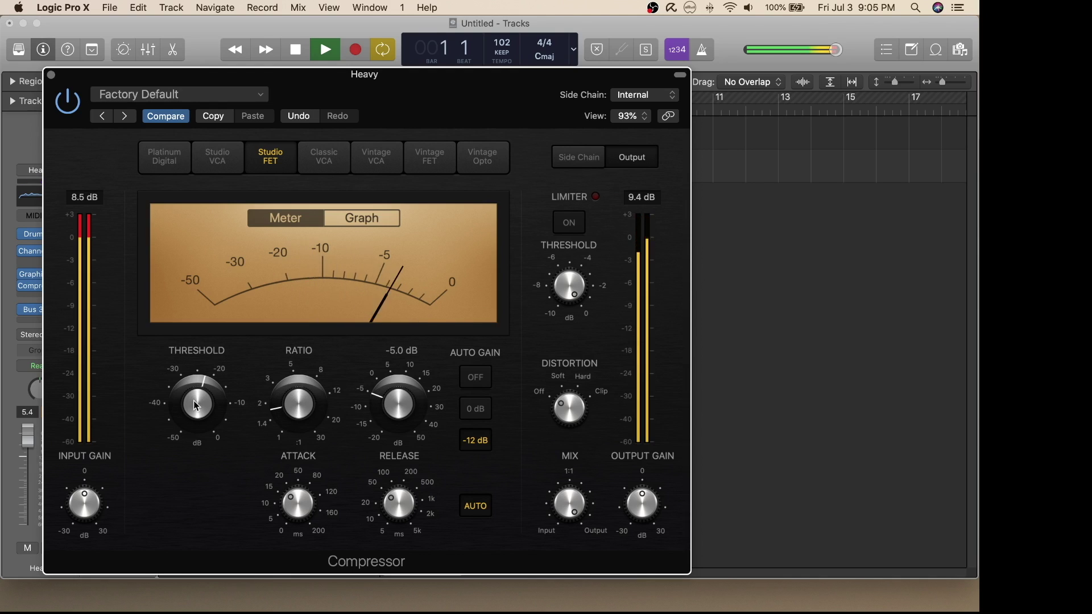
mouse_move(178, 393)
left_mouse_down()
mouse_move(182, 414)
mouse_move(175, 373)
left_mouse_up()
Step: Reduce the compressor's mix slightly, set distortion to about Hard, limiter threshold to about -3 dB and input gain to about +7 dB, and stop playback
left_click_drag(554, 509, 570, 421)
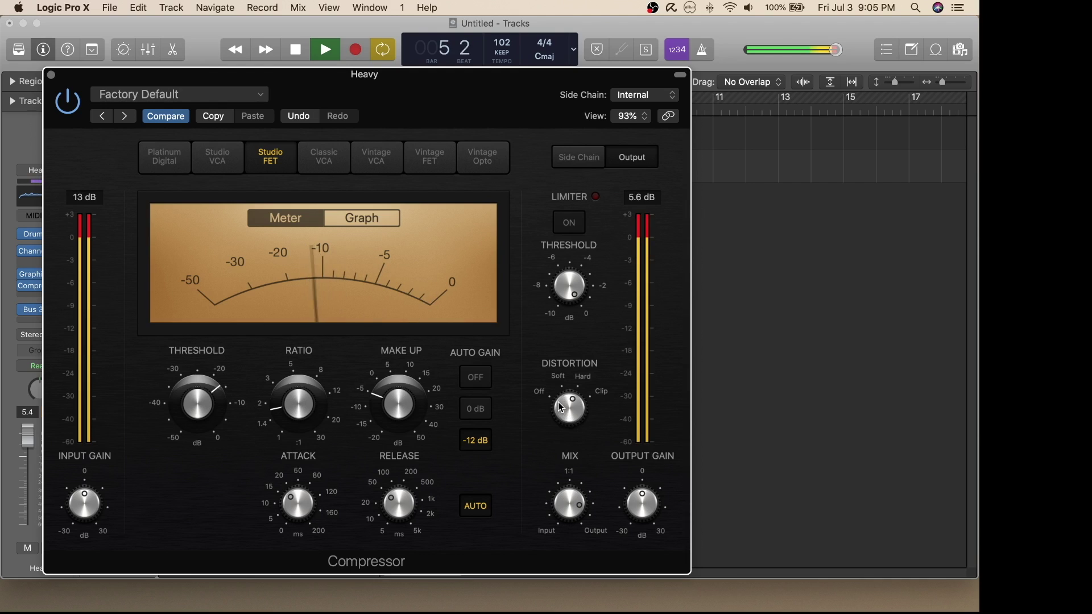
left_click_drag(570, 290, 570, 305)
left_click_drag(85, 502, 113, 512)
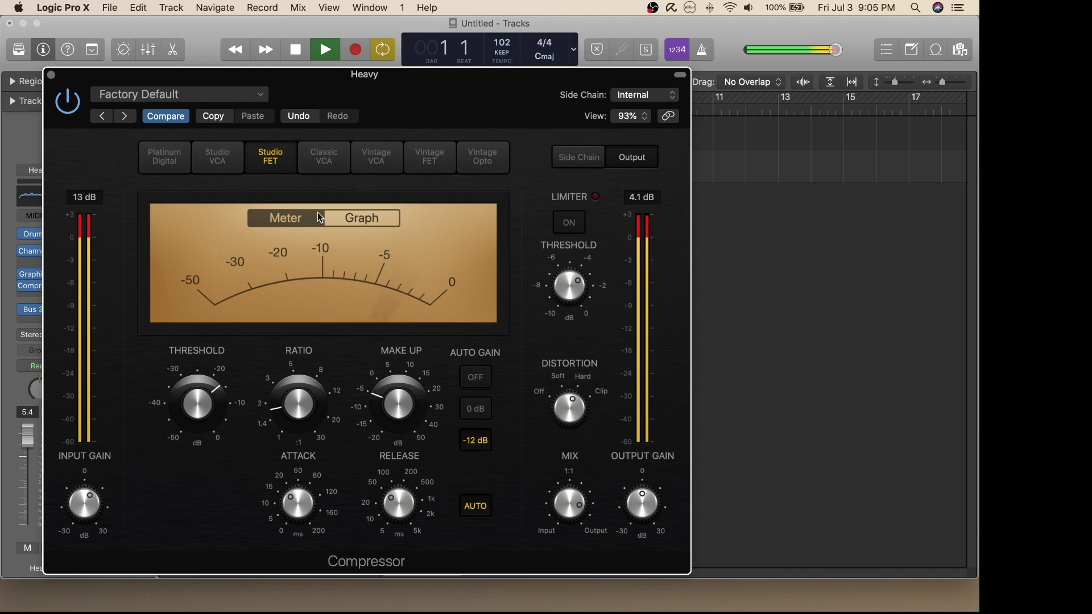
left_click(295, 50)
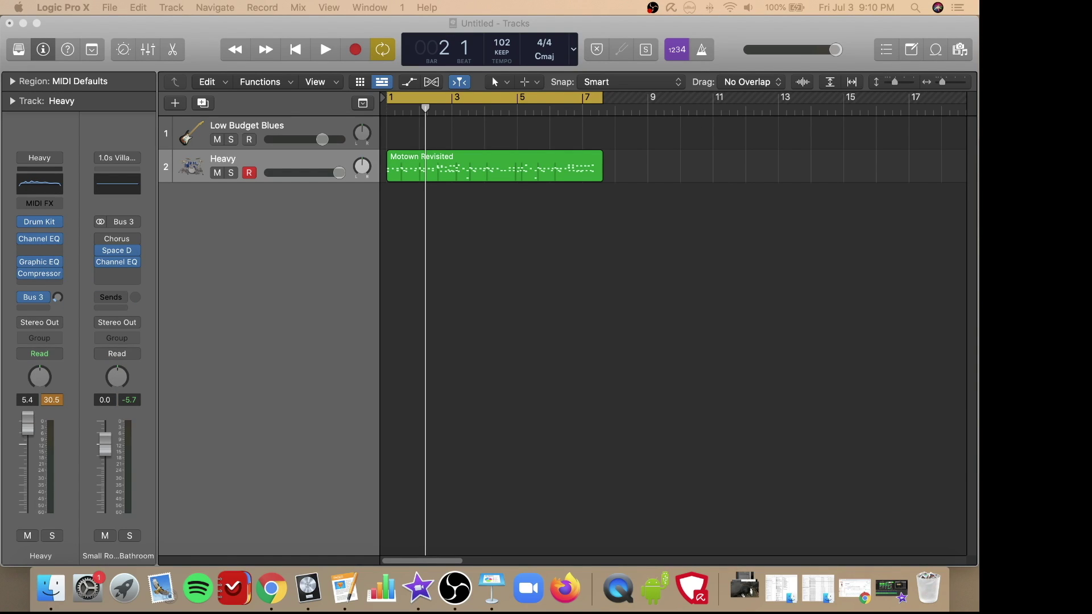
Step: Insert a stereo Overdrive after the Compressor on the Heavy channel strip
left_click(57, 283)
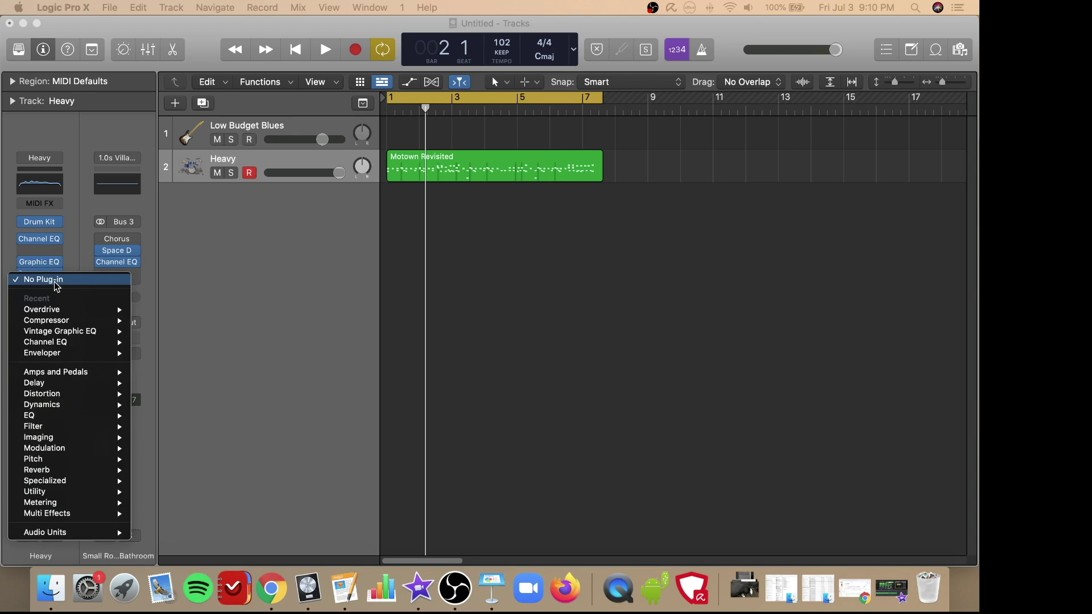
left_click(56, 284)
left_click(55, 283)
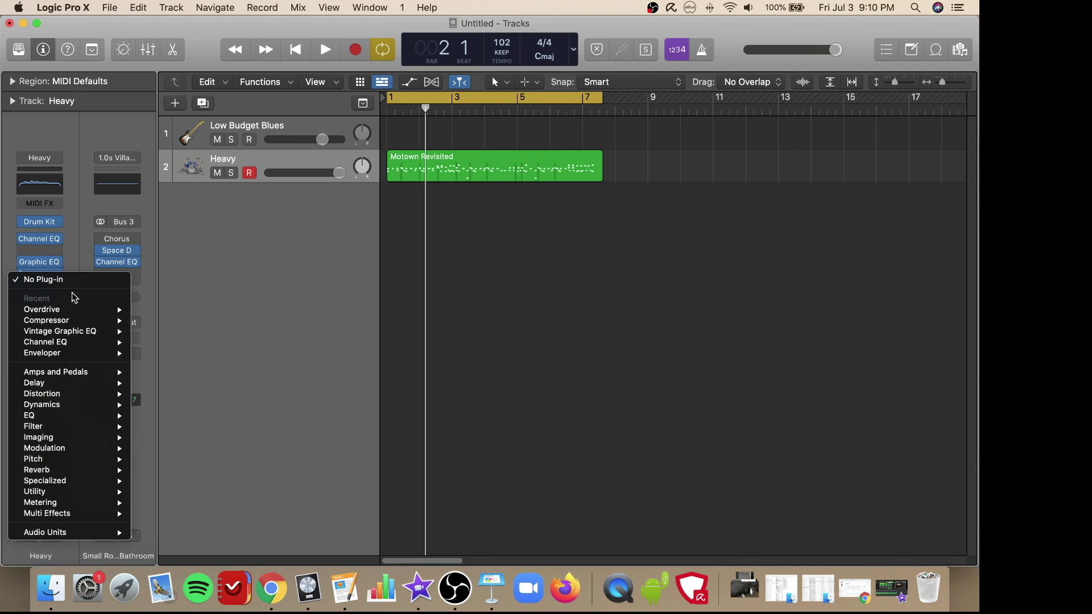
mouse_move(86, 309)
left_click(161, 310)
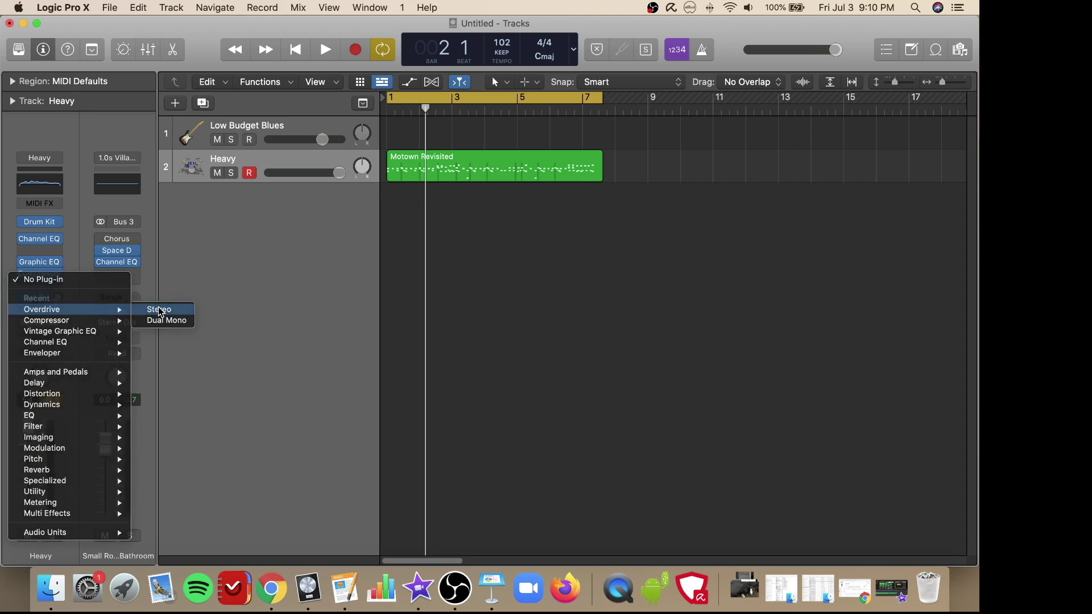
left_click_drag(459, 194, 212, 126)
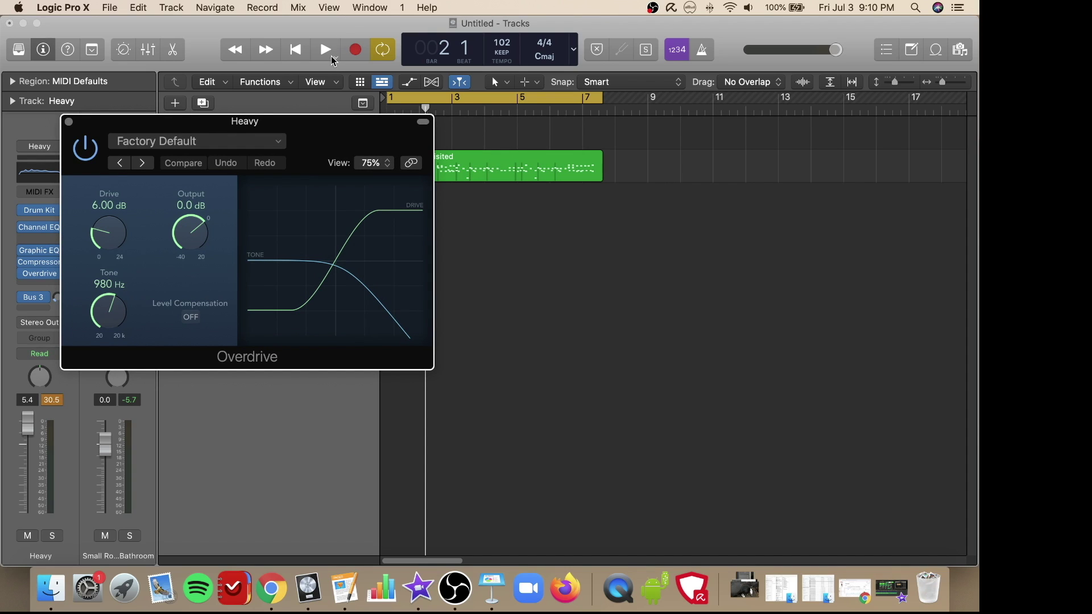
Step: Play the loop and set the Overdrive's drive to 6.50 dB, output to -8.5 dB and tone to 220 Hz
left_click(325, 49)
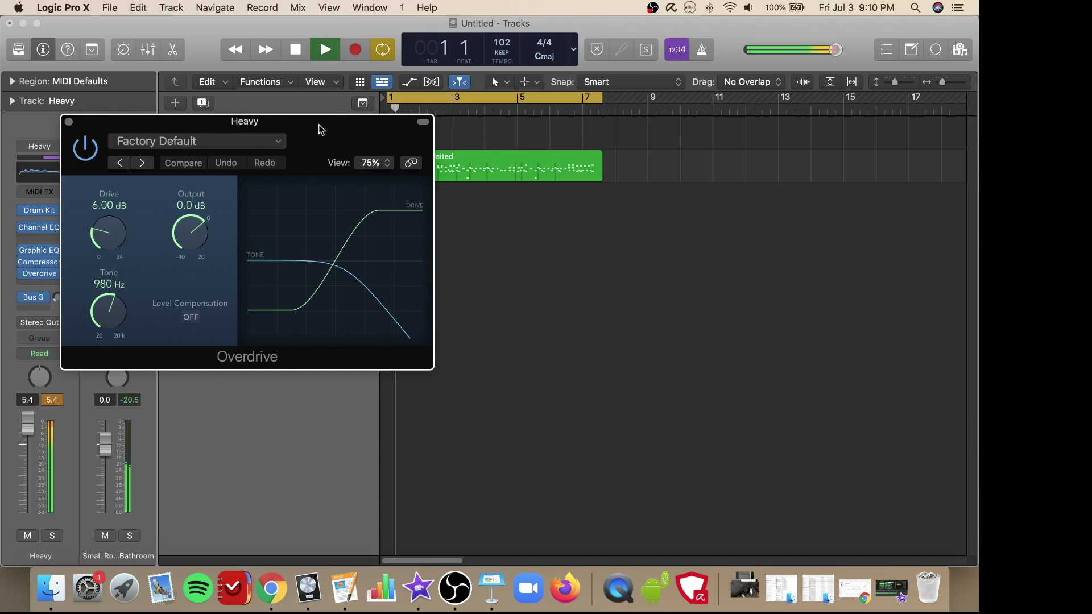
left_click_drag(317, 126, 484, 97)
mouse_move(275, 209)
left_mouse_down()
mouse_move(266, 199)
mouse_move(266, 209)
left_mouse_up()
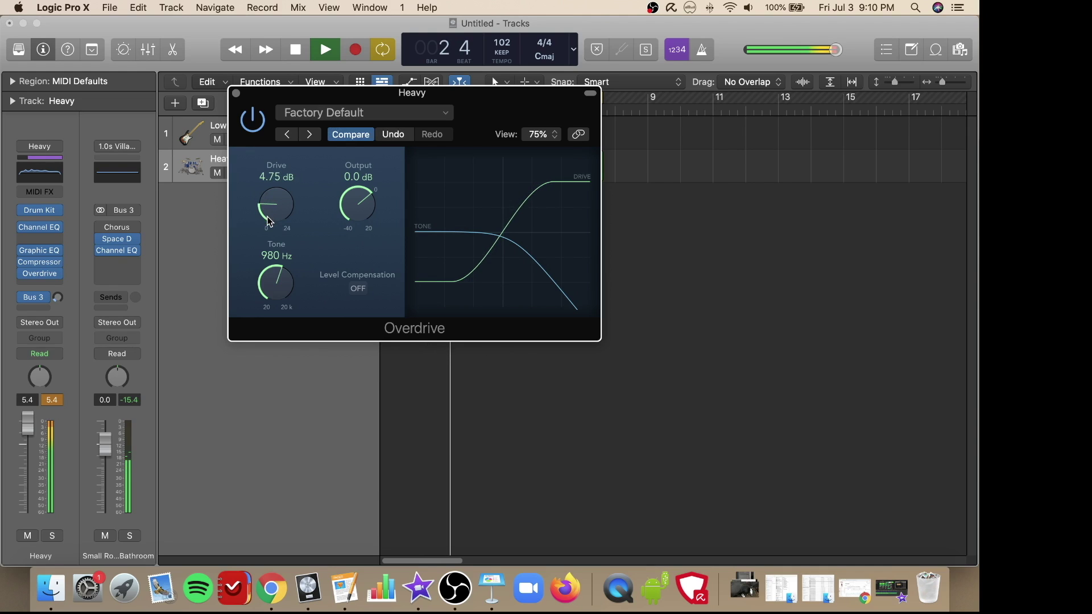
left_click_drag(352, 202, 349, 204)
left_click_drag(267, 204, 267, 200)
left_click_drag(265, 290, 268, 292)
left_click_drag(350, 208, 296, 205)
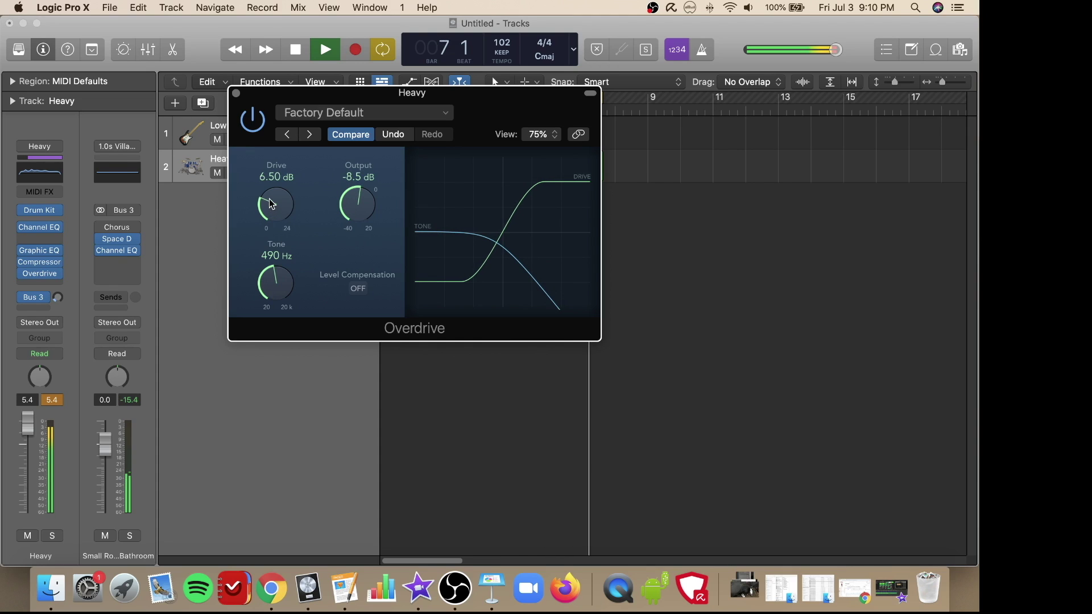
left_click_drag(270, 273, 267, 290)
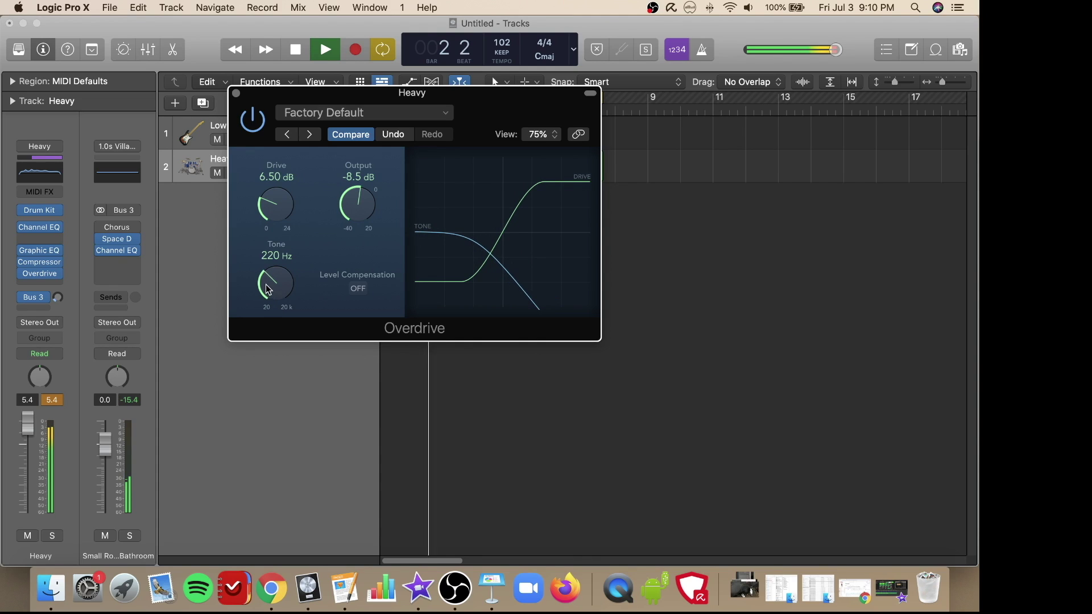
Step: Set the Overdrive's output to -7.5 dB and tone to 240 Hz, toggle its bypass to compare, and stop playback
left_click_drag(271, 207, 270, 215)
left_click_drag(351, 208, 348, 198)
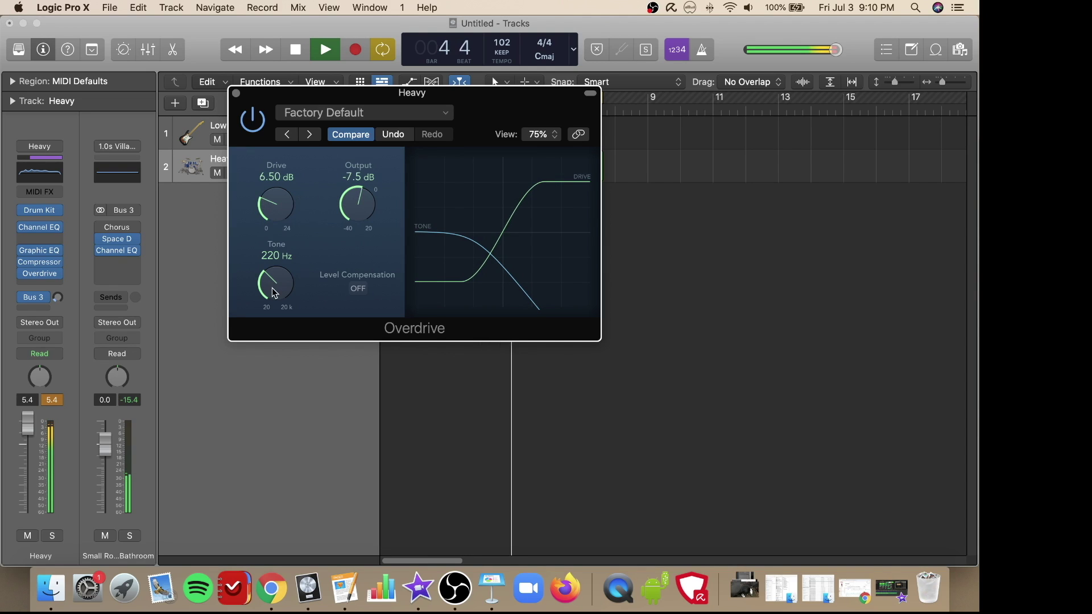
left_click_drag(272, 286, 272, 283)
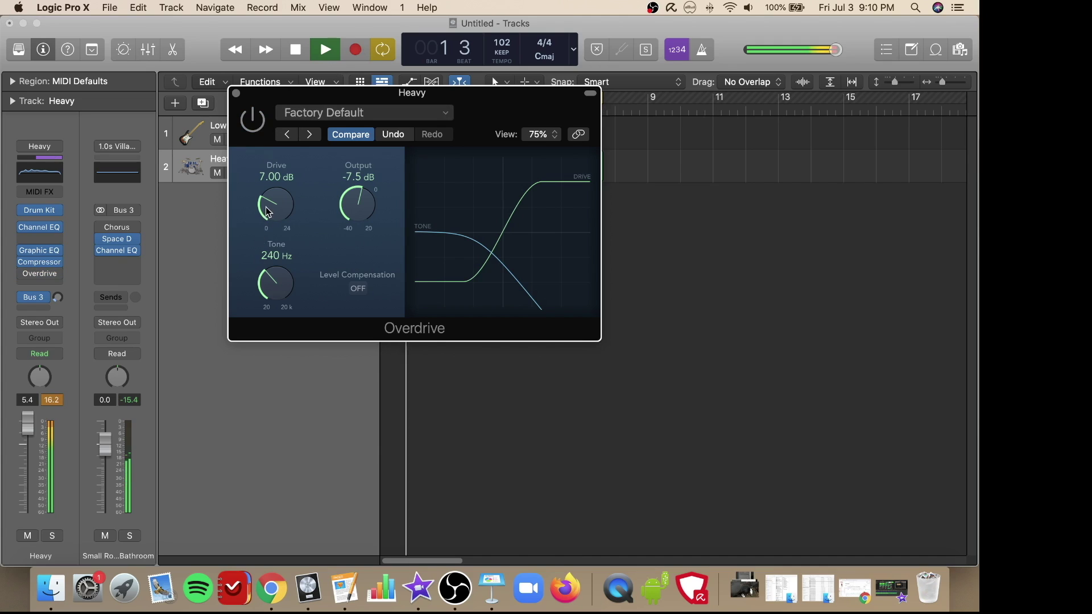
left_click(258, 128)
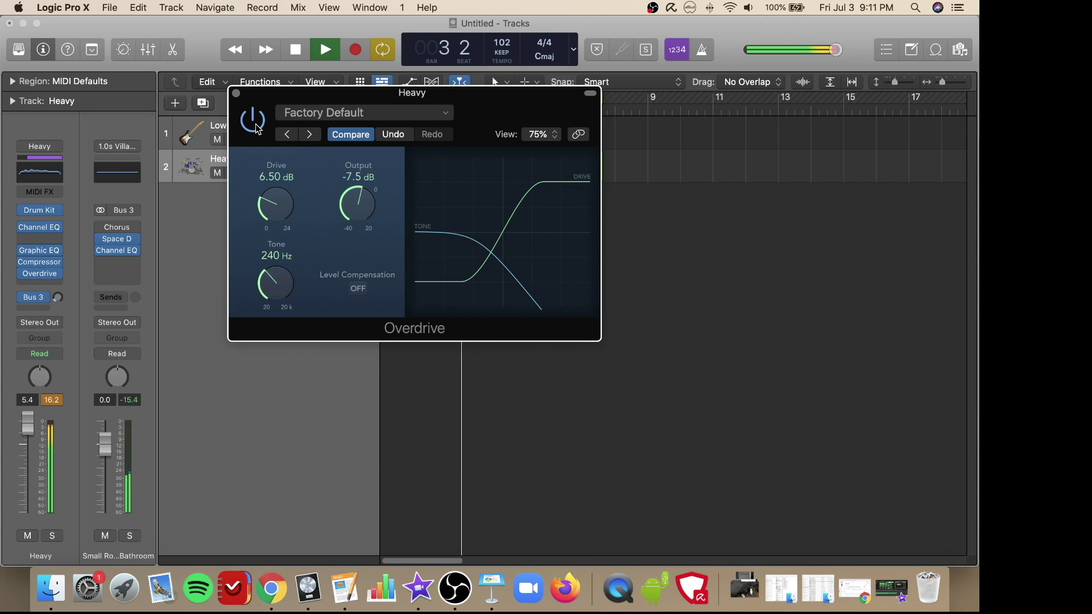
left_click(295, 52)
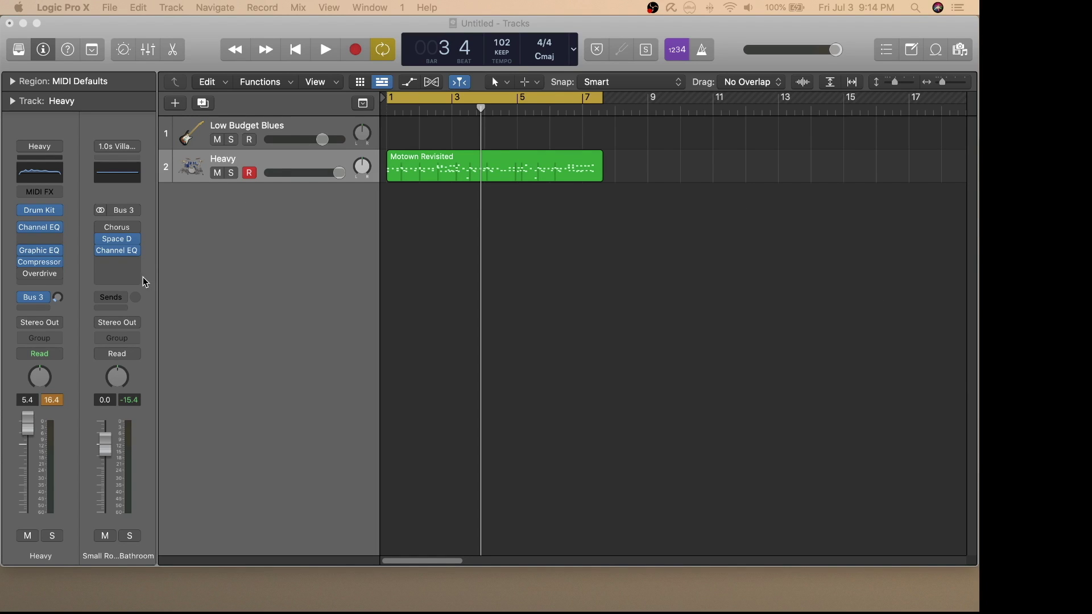
Step: Insert an Enveloper after the Overdrive on the Heavy channel strip and move its window clear of the transport controls
left_click(57, 286)
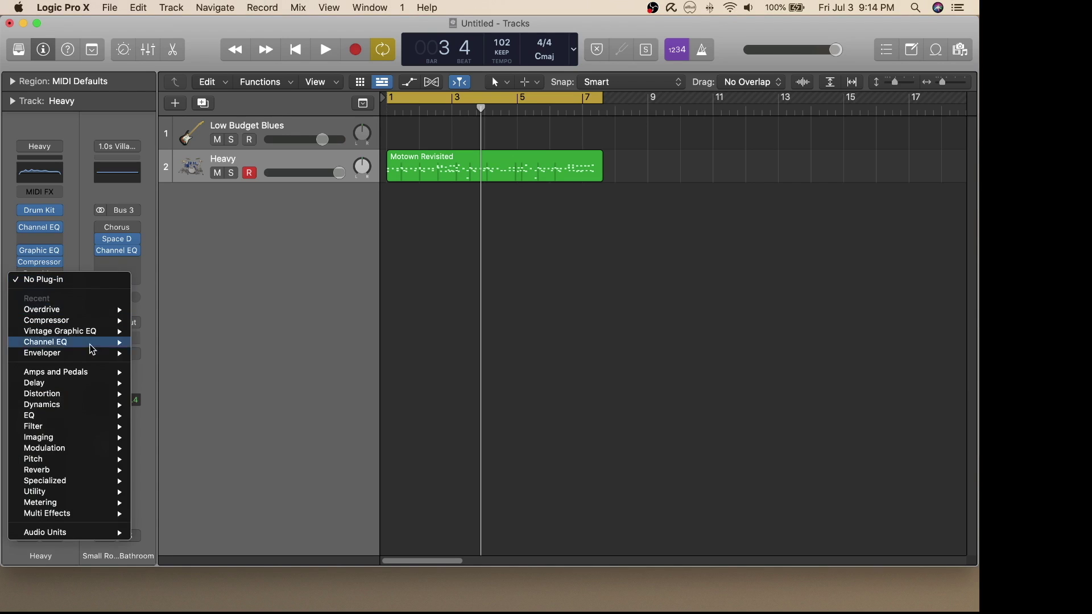
mouse_move(93, 353)
left_click(151, 354)
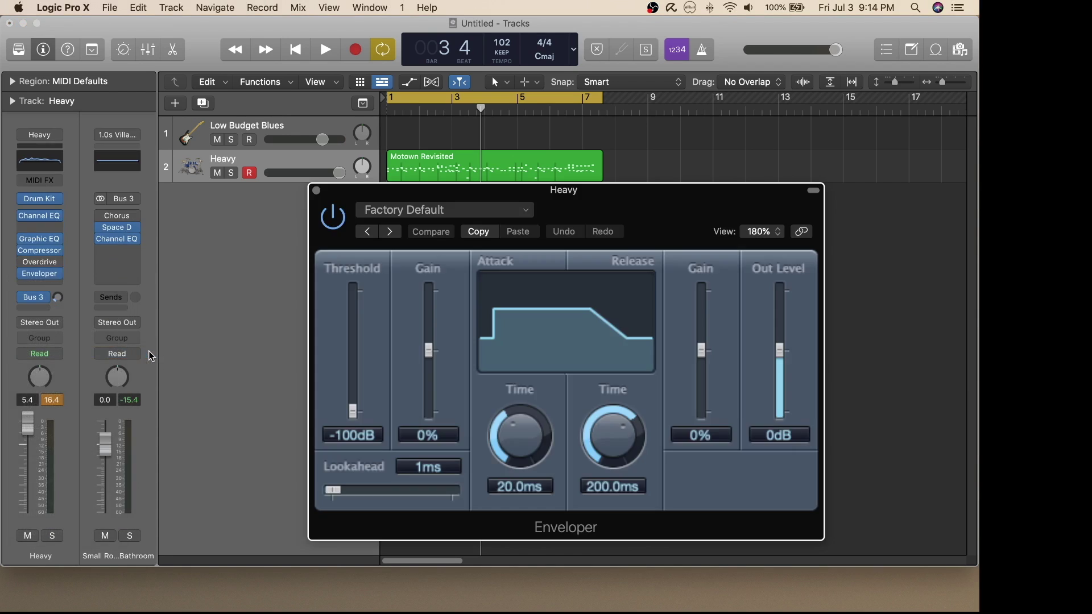
left_click_drag(529, 197, 320, 116)
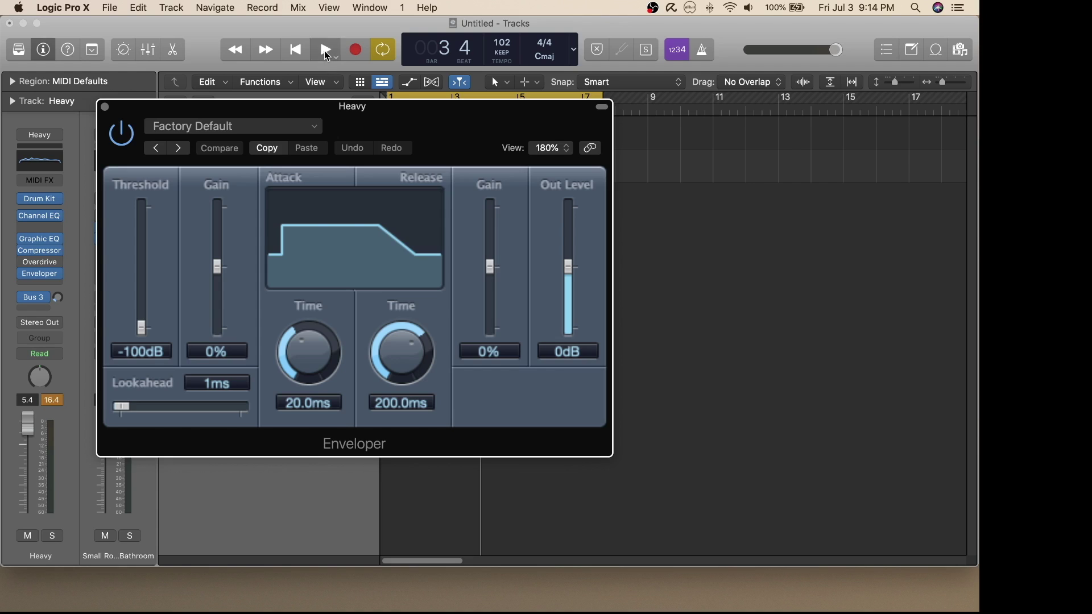
Step: Play the loop and set the Enveloper's release gain to -50%, output level to +7 dB, attack time to about 12 ms and release time to 52 ms
left_click(324, 50)
key("XF86AudioMute")
key("XF86AudioRaiseVolume")
left_click_drag(490, 267, 490, 296)
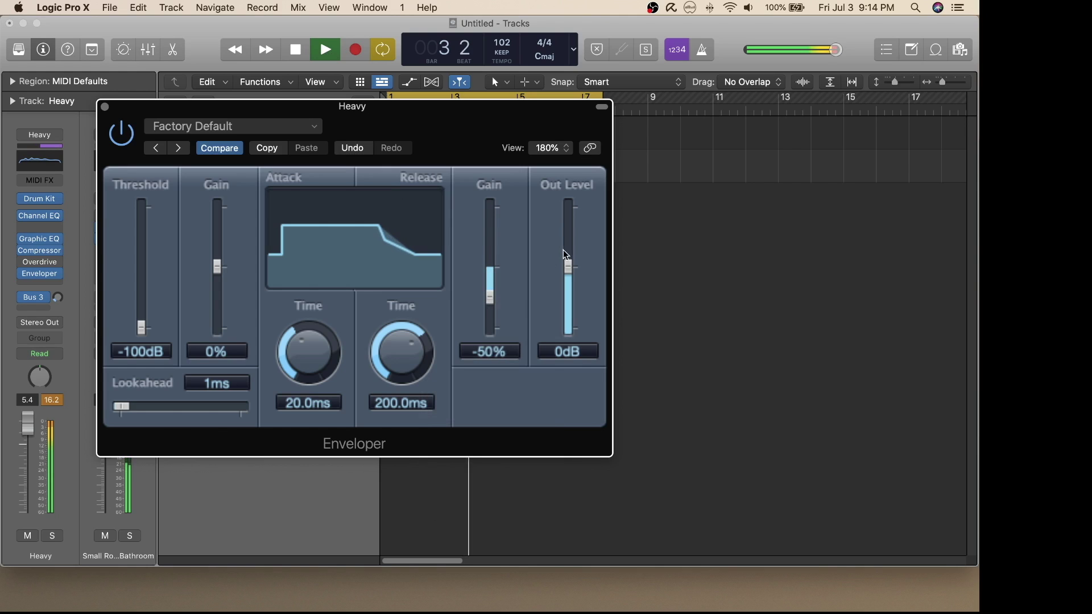
left_click_drag(568, 265, 569, 250)
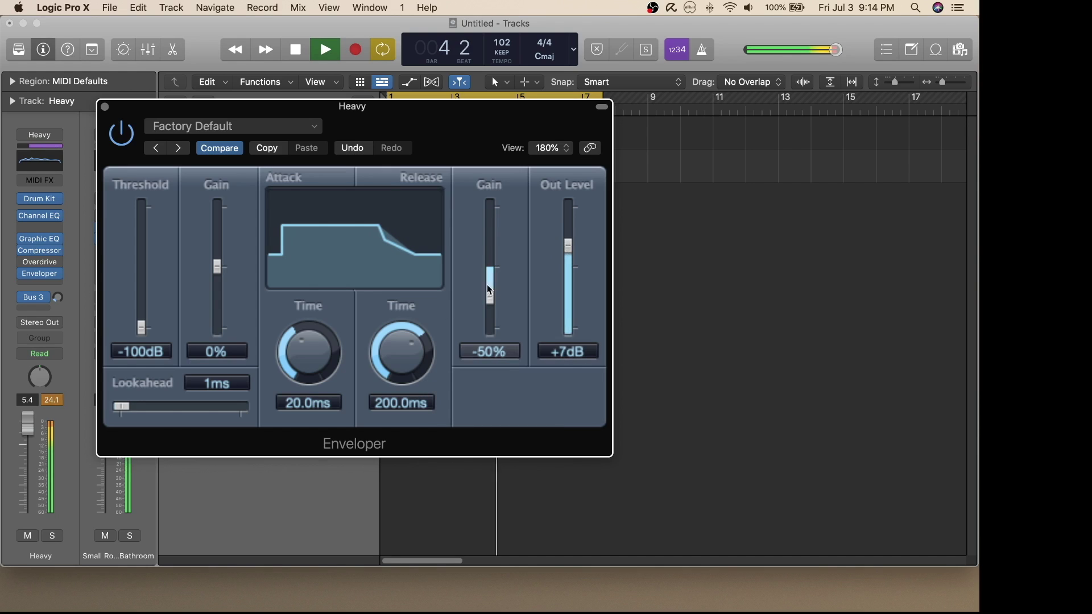
left_click_drag(287, 339, 288, 358)
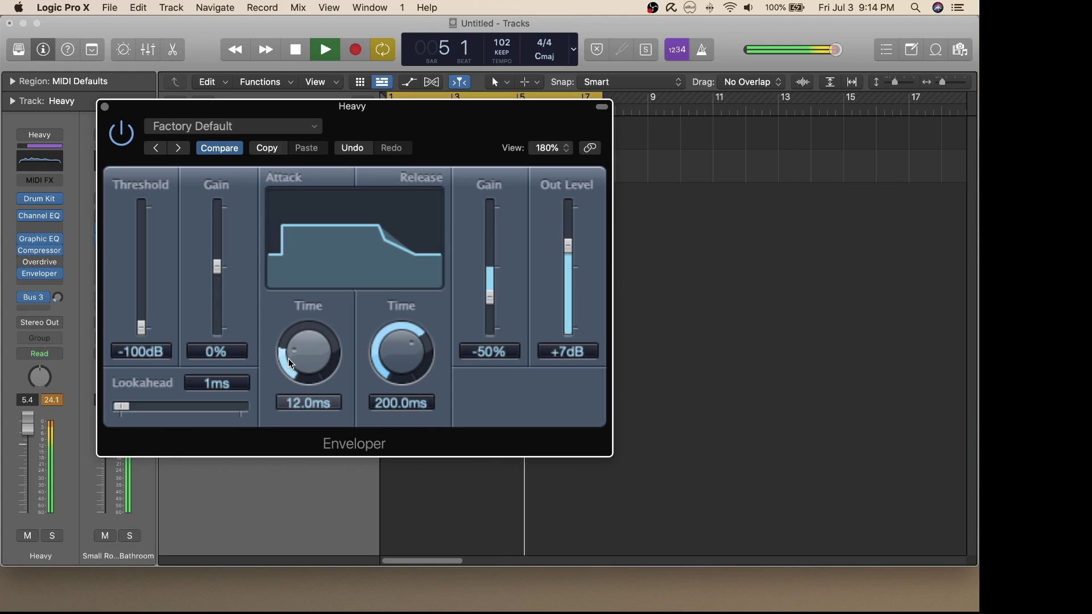
mouse_move(389, 350)
left_mouse_down()
mouse_move(384, 336)
mouse_move(383, 357)
left_mouse_up()
Step: Set the Enveloper's attack gain to 24%, threshold to -86 dB, release gain to -64% and output level to +9 dB
left_click_drag(217, 266, 217, 252)
left_click_drag(140, 328, 141, 312)
left_click_drag(489, 296, 490, 305)
left_click_drag(568, 246, 569, 237)
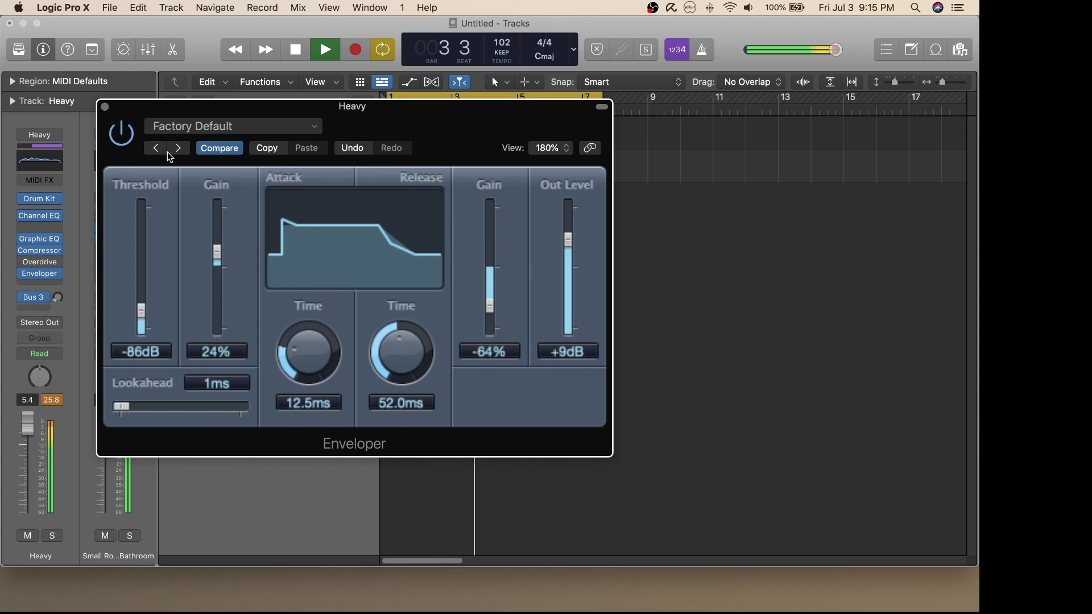
Step: Bypass and re-enable the Enveloper to compare the drum sound, and stop playback
left_click(125, 140)
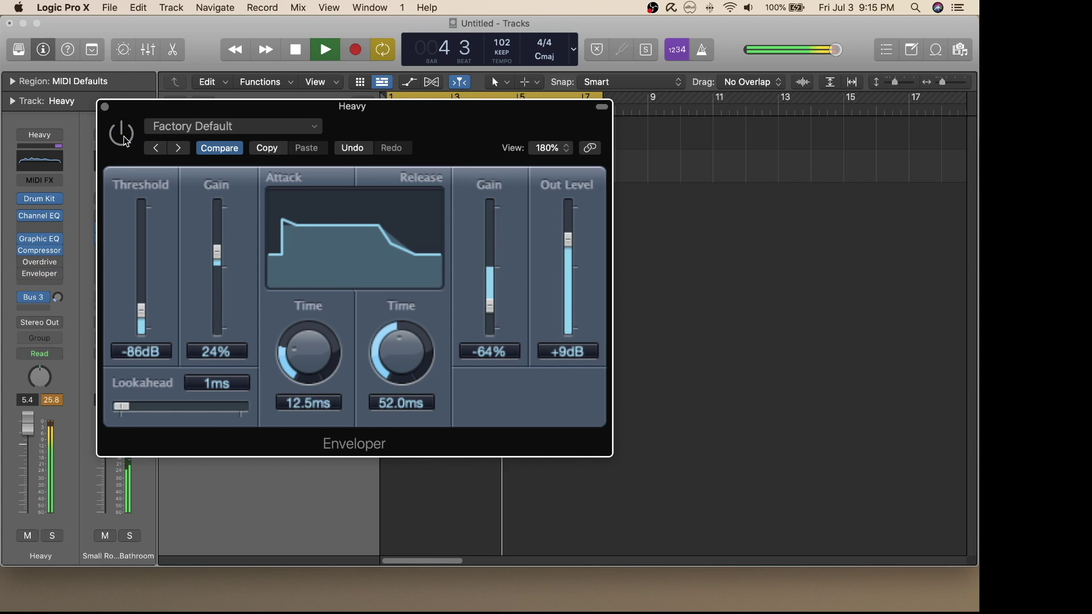
left_click(125, 140)
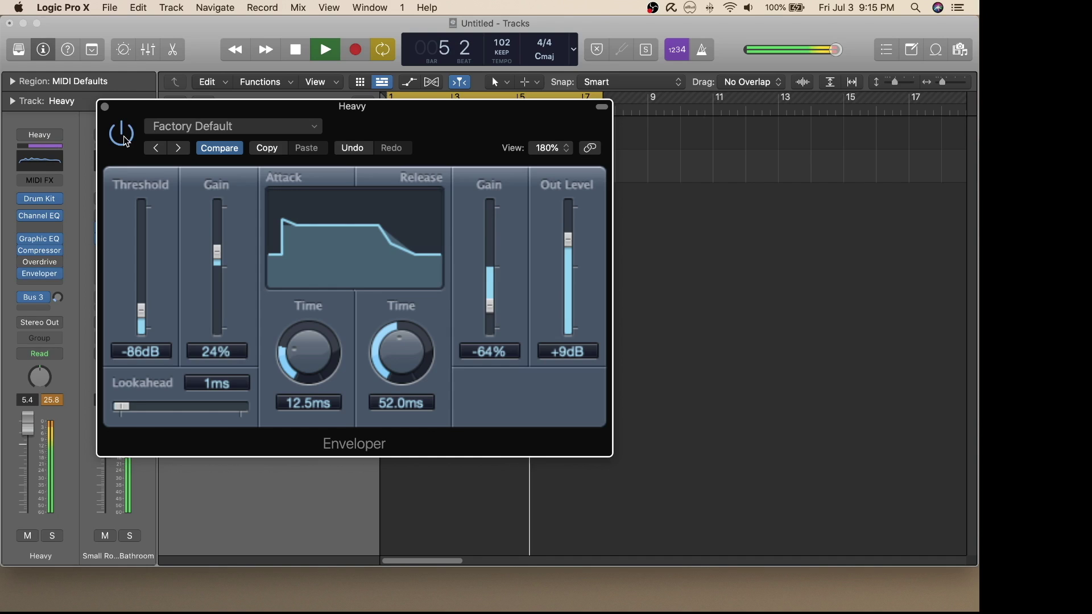
left_click(296, 50)
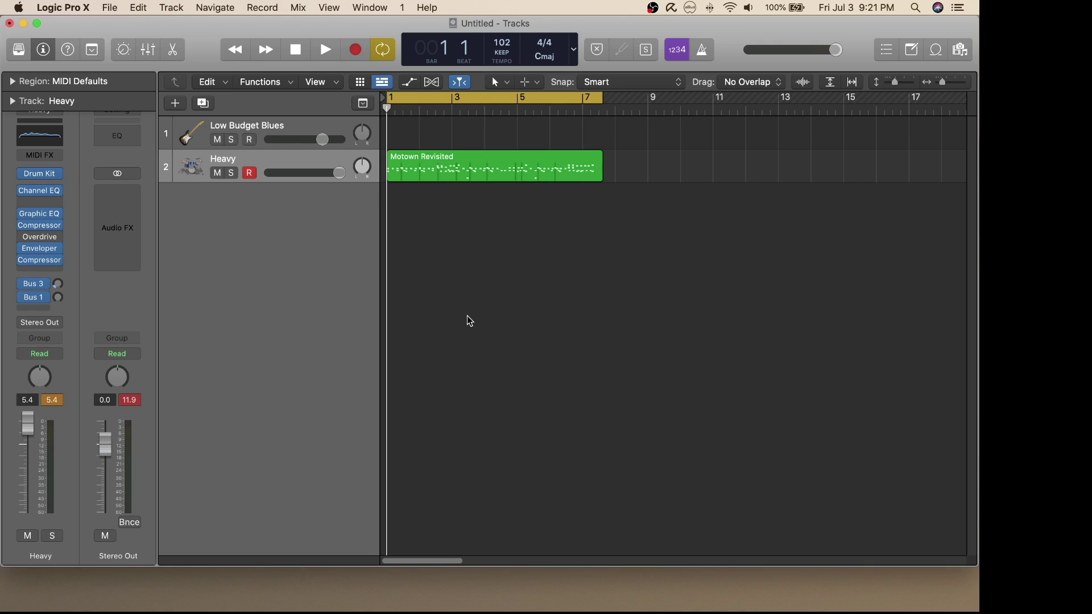
Step: Insert an Expander after the second Compressor on the Heavy channel strip and move its window aside
left_click(61, 271)
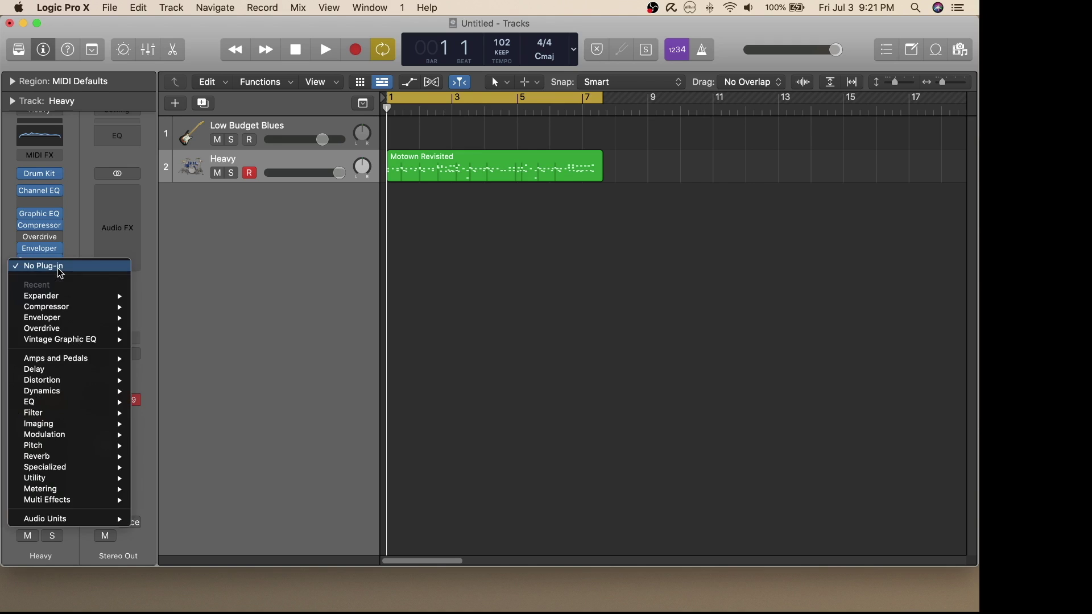
mouse_move(75, 311)
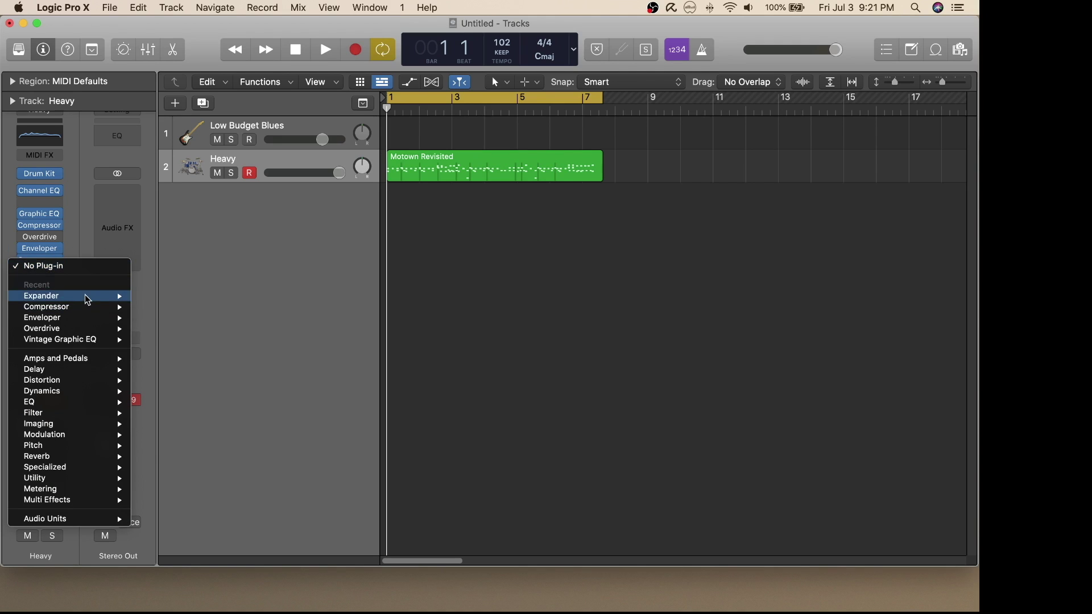
left_click(162, 297)
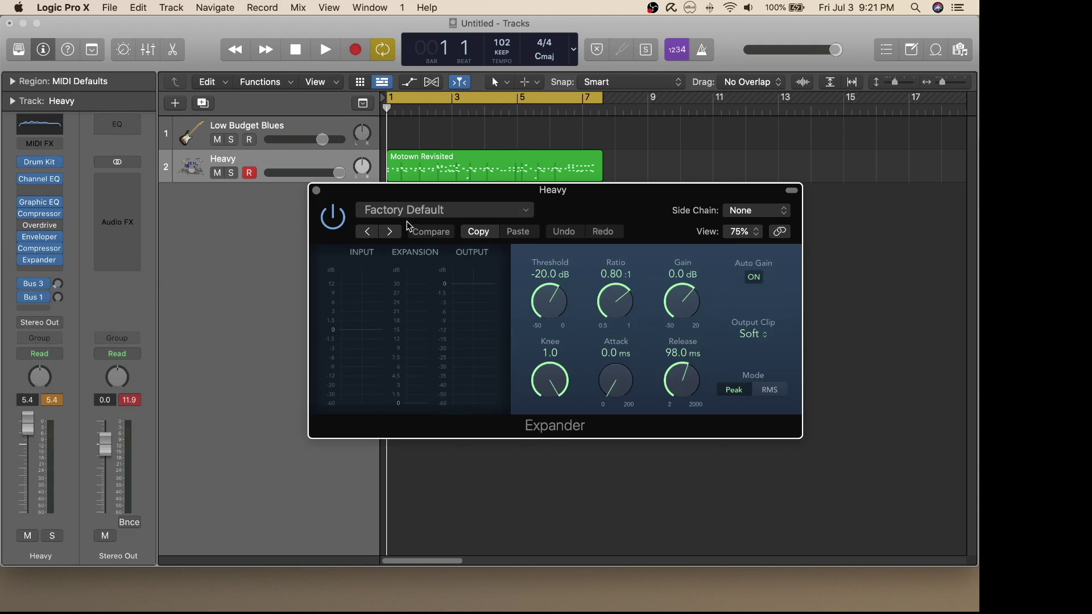
left_click_drag(424, 190, 253, 158)
Step: Play the loop and set the Expander's threshold to -24.5 dB, ratio to 0.83:1, gain to +5.0 dB, knee to 0.8 and attack to 4.0 ms
left_click(325, 50)
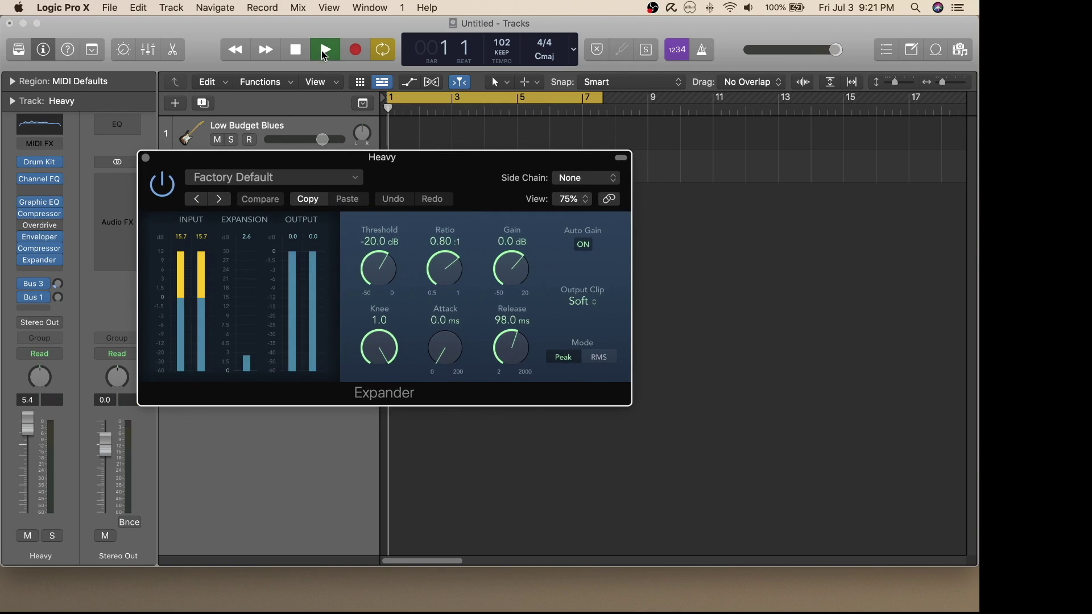
left_click_drag(376, 266, 368, 284)
left_click_drag(435, 271, 434, 265)
left_click_drag(504, 269, 503, 257)
left_click_drag(370, 356, 368, 365)
left_click_drag(445, 348, 445, 343)
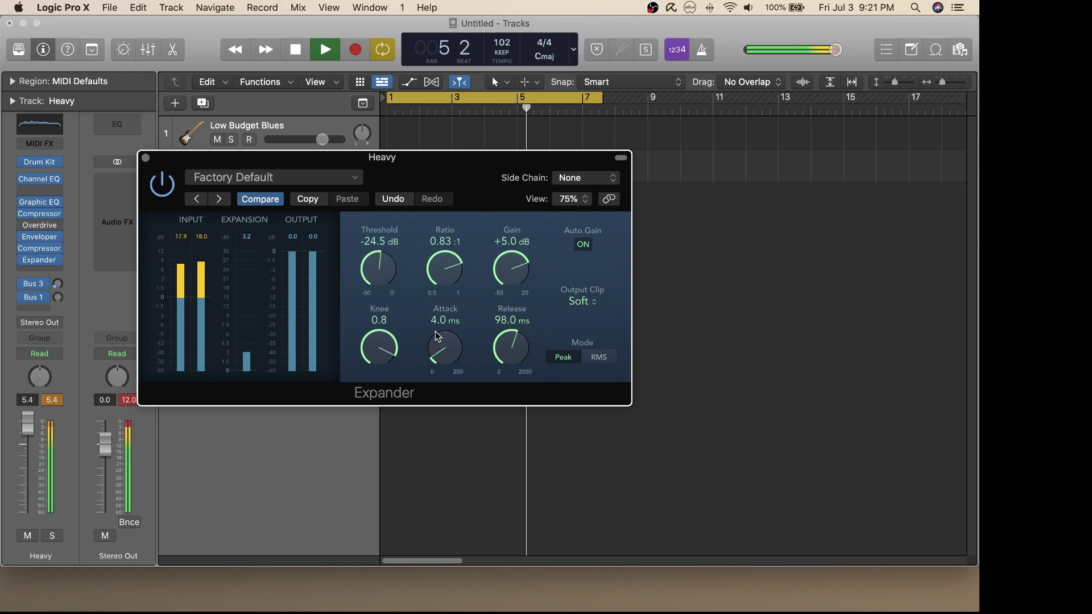
Step: Readjust the Expander's threshold to -30.5 dB, ratio to 0.76:1, gain to -2.5 dB and release to 49.0 ms
left_click_drag(381, 273, 435, 293)
left_click_drag(509, 271, 505, 292)
left_click_drag(512, 344, 512, 356)
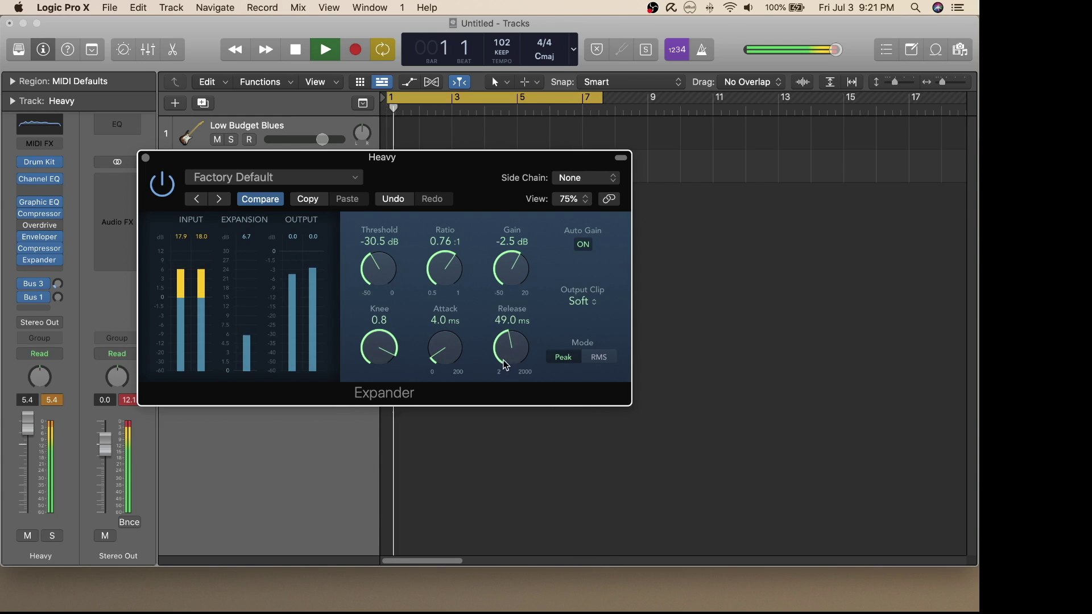
Step: Set the Expander's knee to 0.5 and attack to 11.0 ms, and stop playback
left_click_drag(370, 349, 368, 358)
left_click_drag(371, 343, 423, 336)
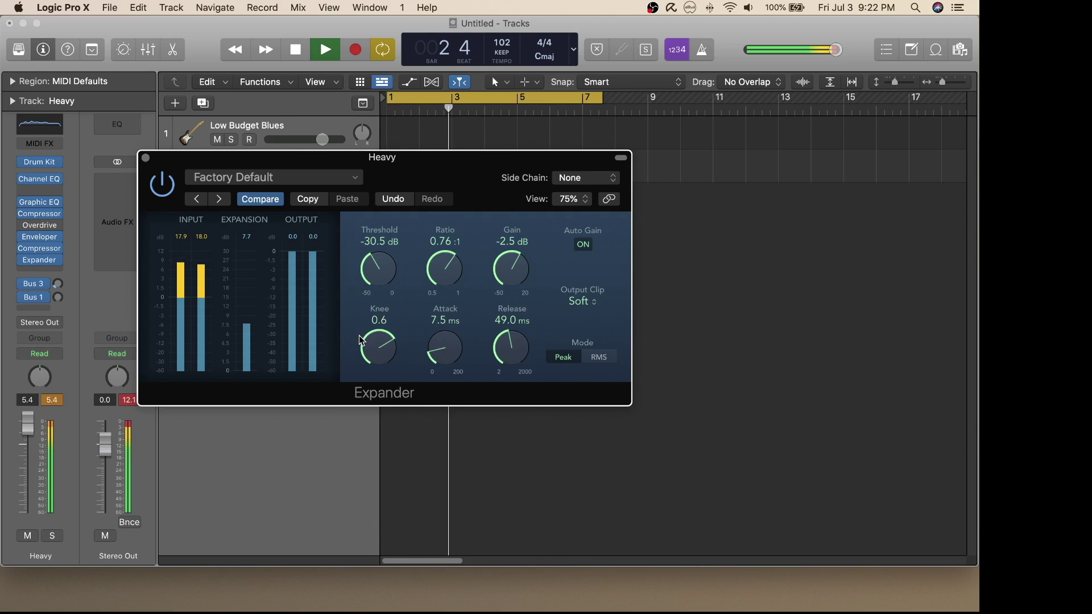
left_click_drag(434, 357, 432, 366)
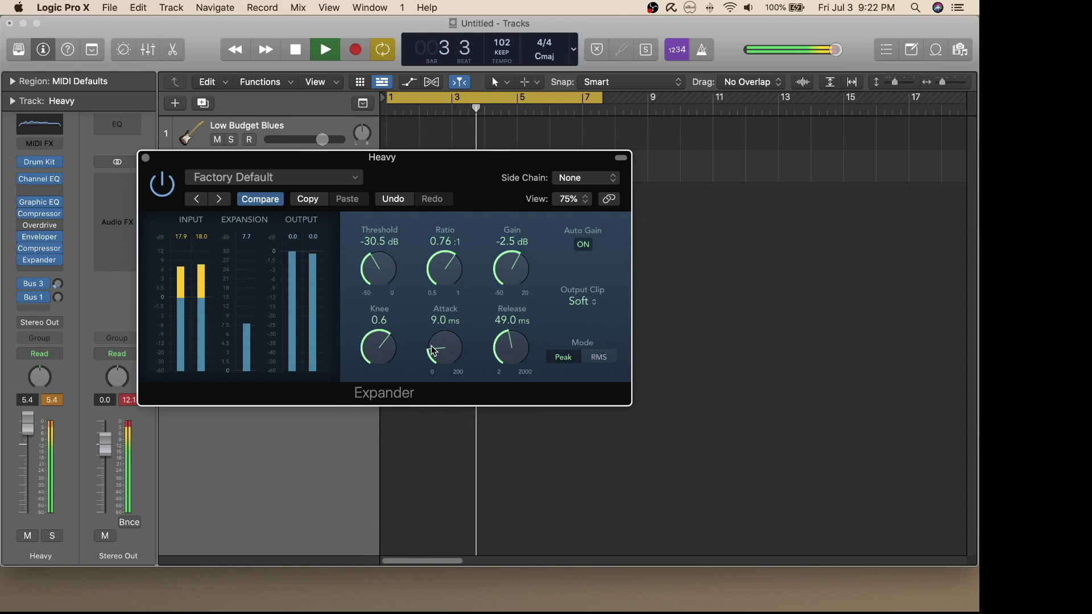
left_click_drag(433, 366, 431, 370)
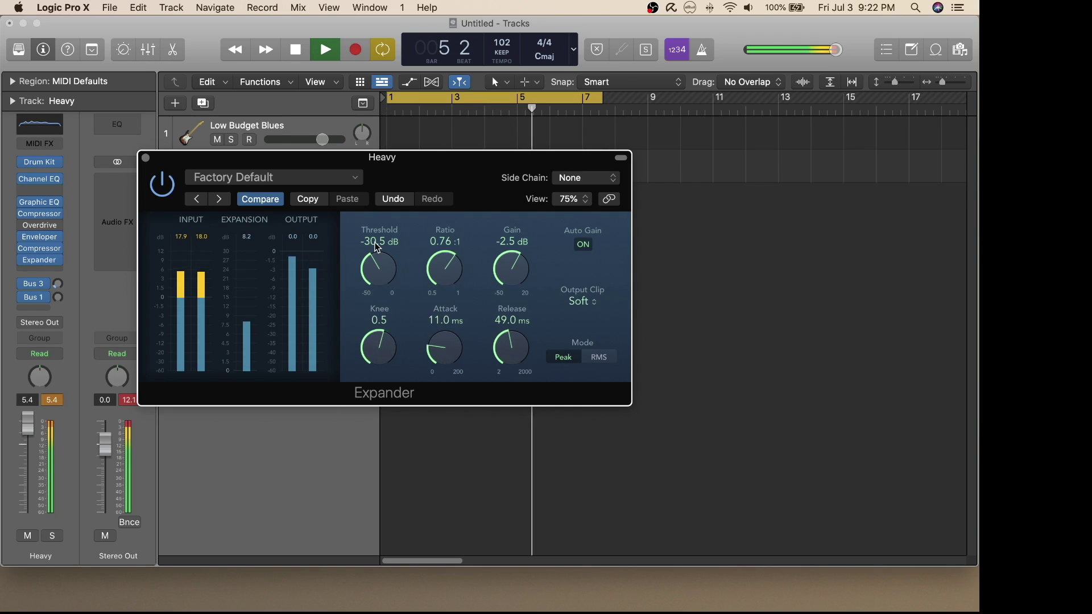
left_click(295, 53)
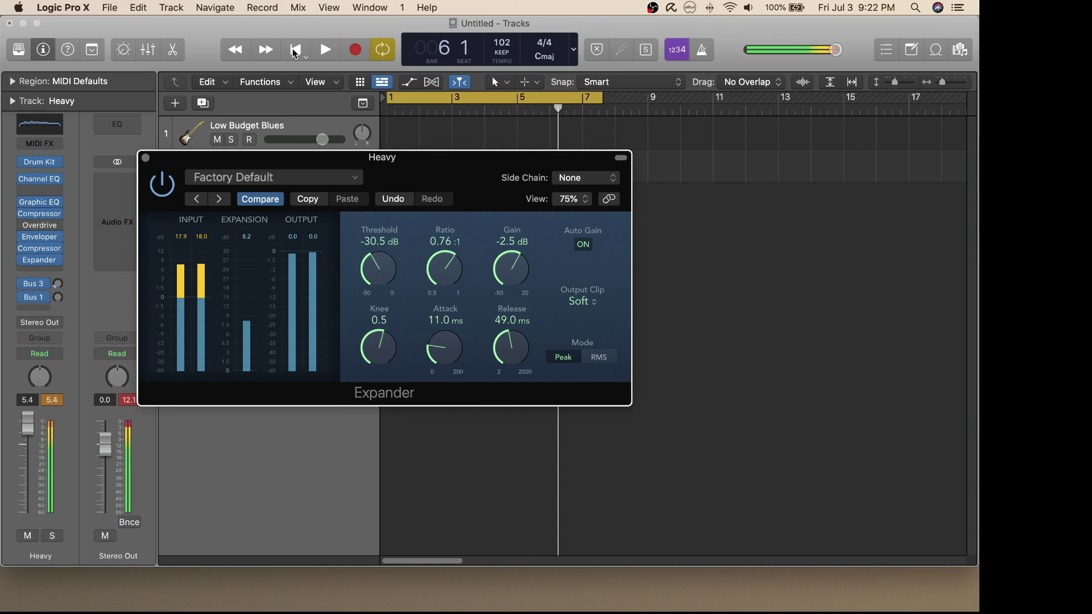